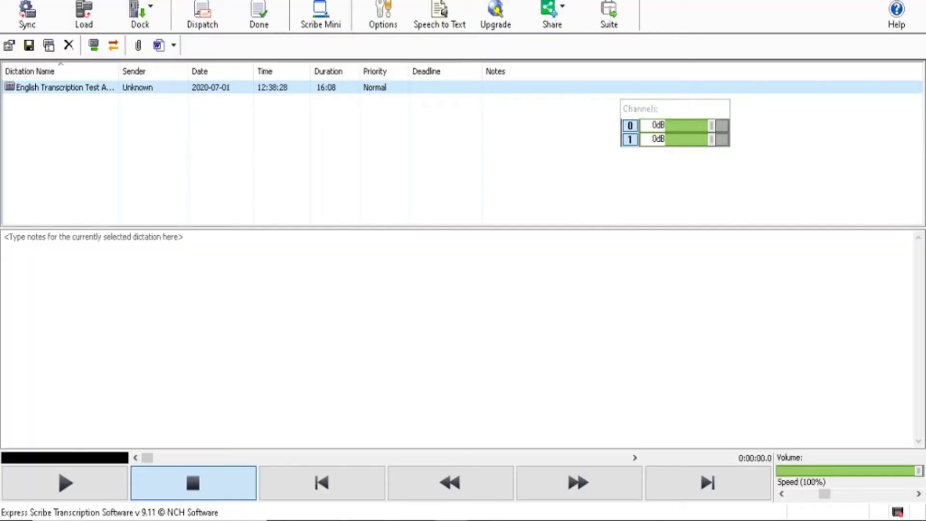
pyautogui.press('super+Down')
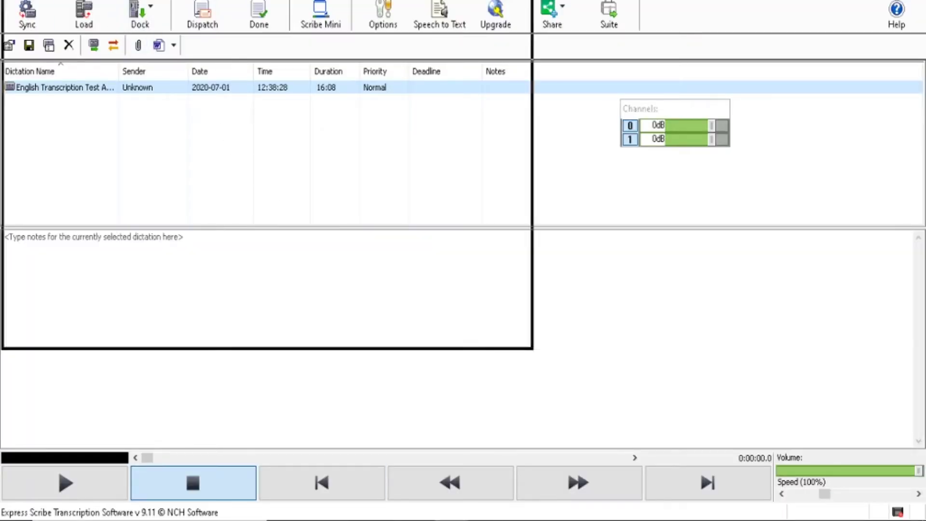
pyautogui.press('super+Up')
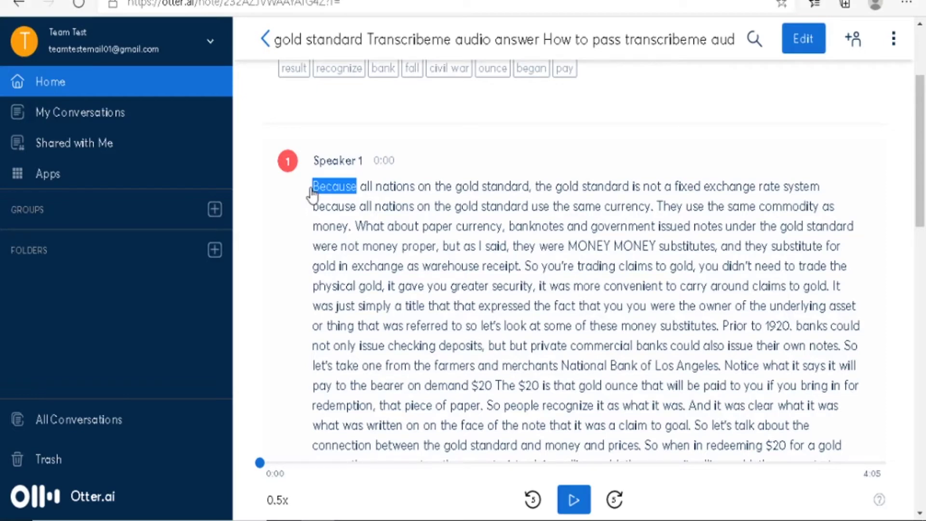
# Step: Look through the gold standard audio transcript in Otter.ai from its first words to its end and back
pyautogui.scroll(-5, 467, 237)
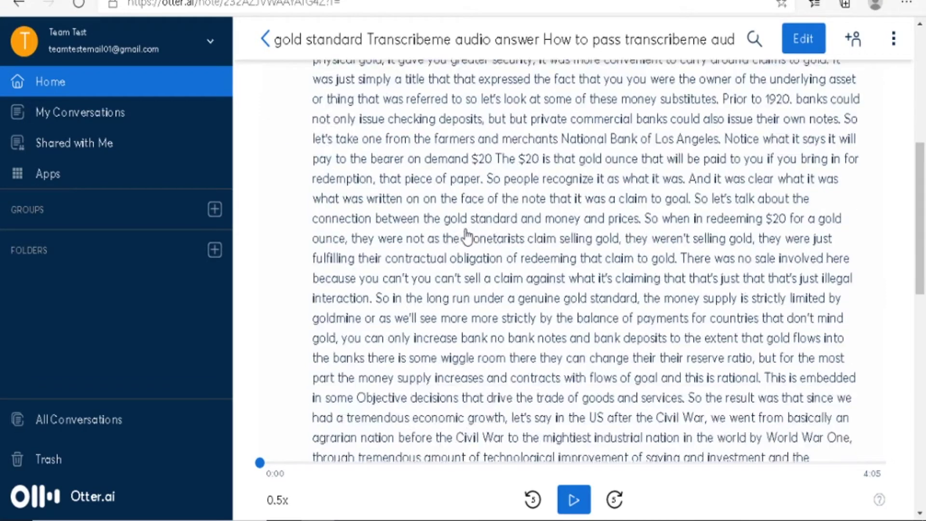
pyautogui.scroll(-10, 467, 236)
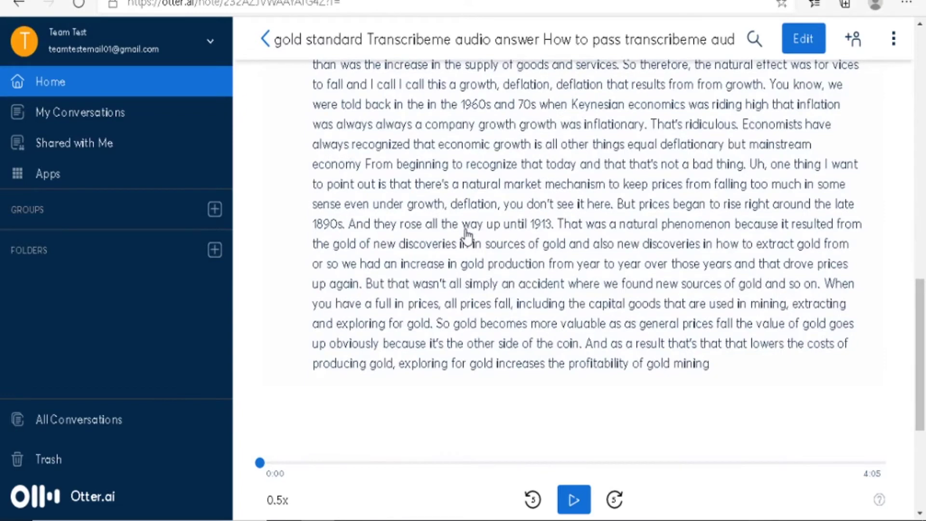
pyautogui.scroll(15, 466, 235)
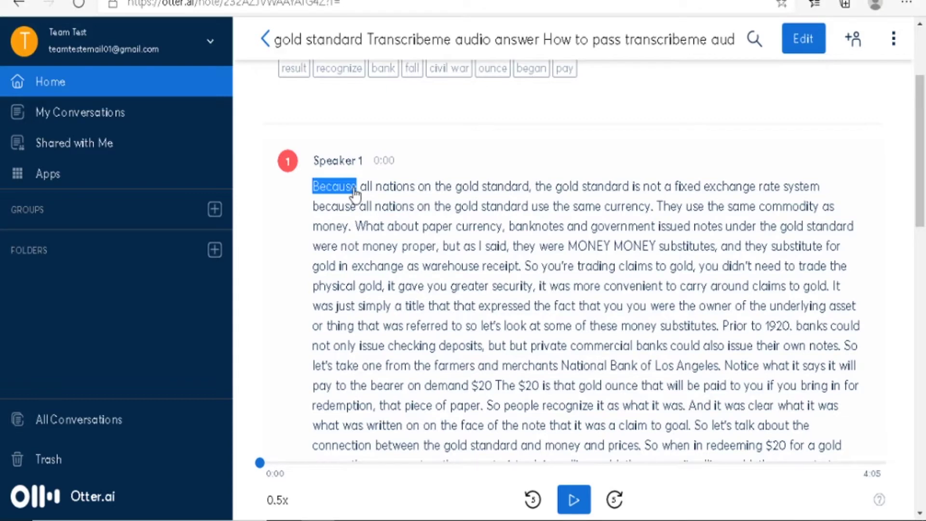
pyautogui.scroll(-2, 355, 193)
pyautogui.scroll(-2, 355, 192)
pyautogui.scroll(6, 351, 193)
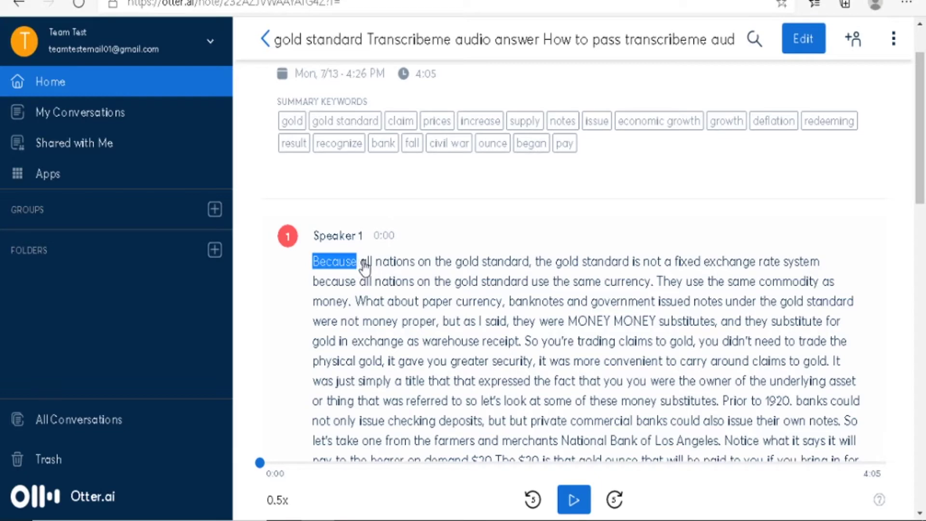
pyautogui.scroll(-2, 365, 263)
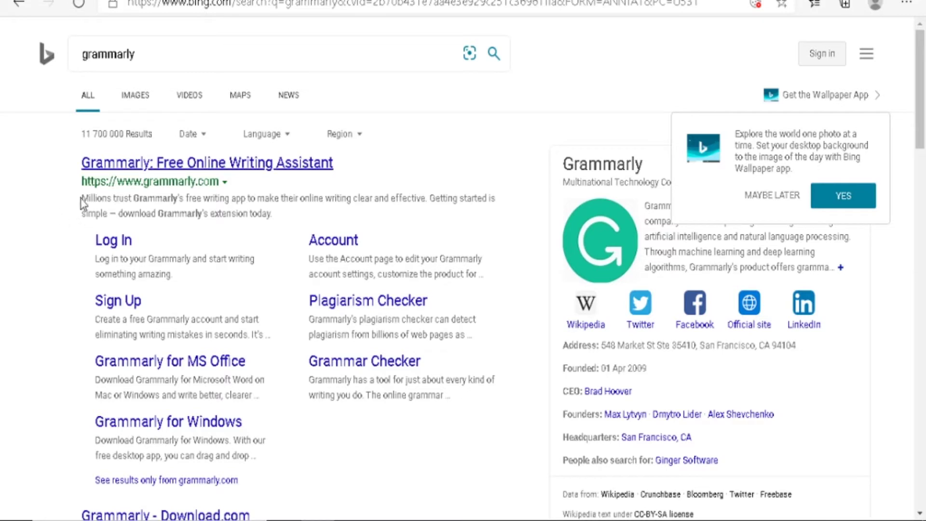
# Step: Dismiss the wallpaper app offer on the Bing results page for Grammarly
pyautogui.moveTo(219, 181); pyautogui.dragTo(79, 189)
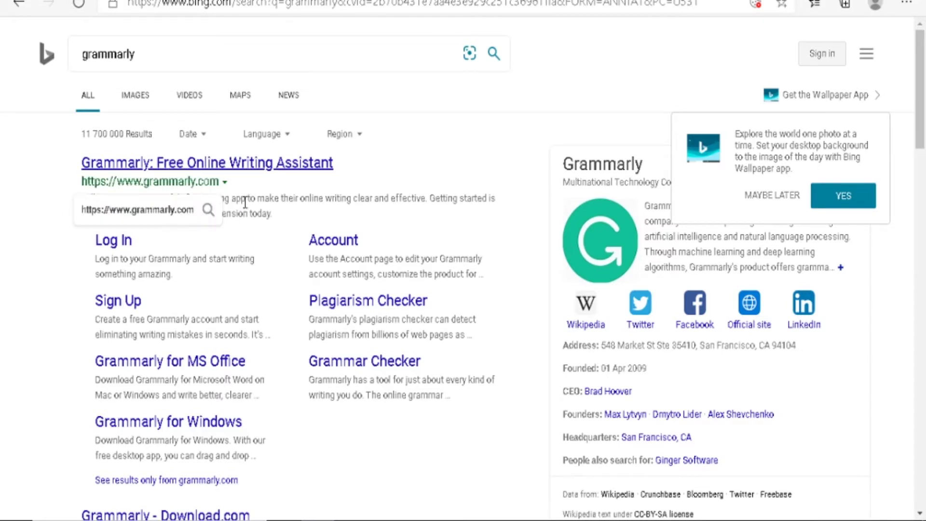
pyautogui.click(245, 202)
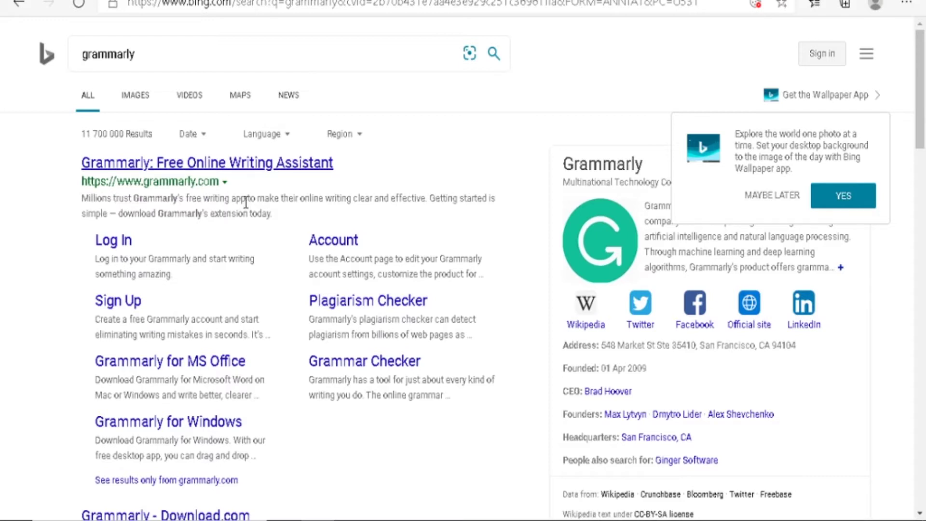
pyautogui.click(774, 196)
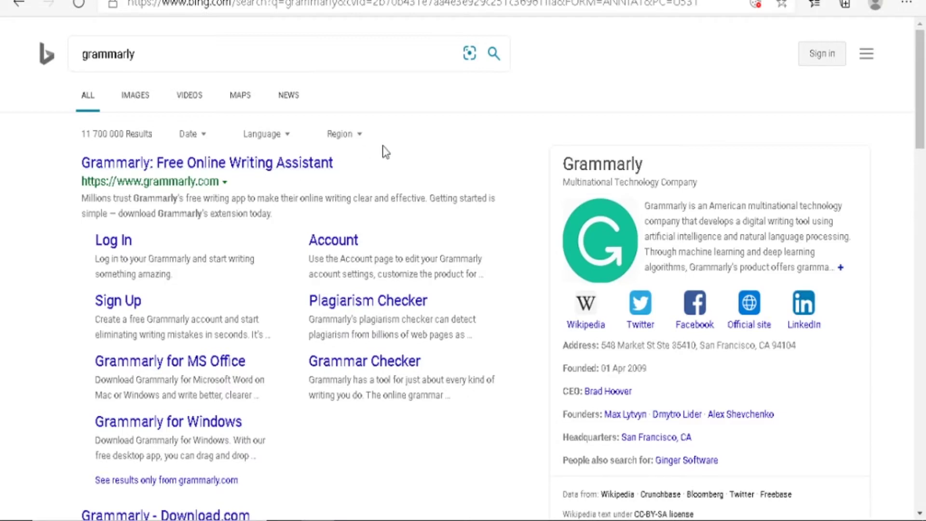
pyautogui.moveTo(270, 217)
pyautogui.mouseDown()
pyautogui.moveTo(87, 213)
pyautogui.moveTo(77, 200)
pyautogui.moveTo(283, 212)
pyautogui.mouseUp()
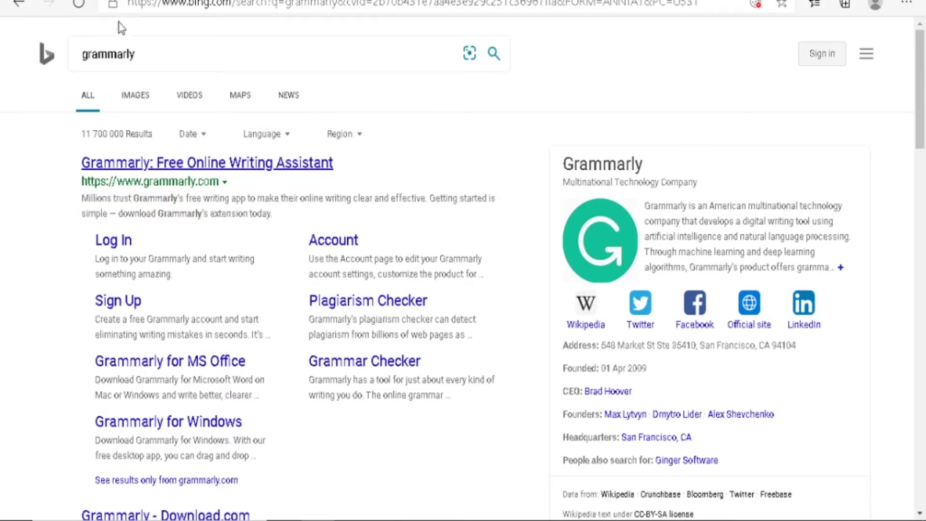
pyautogui.moveTo(113, 2); pyautogui.dragTo(446, 3)
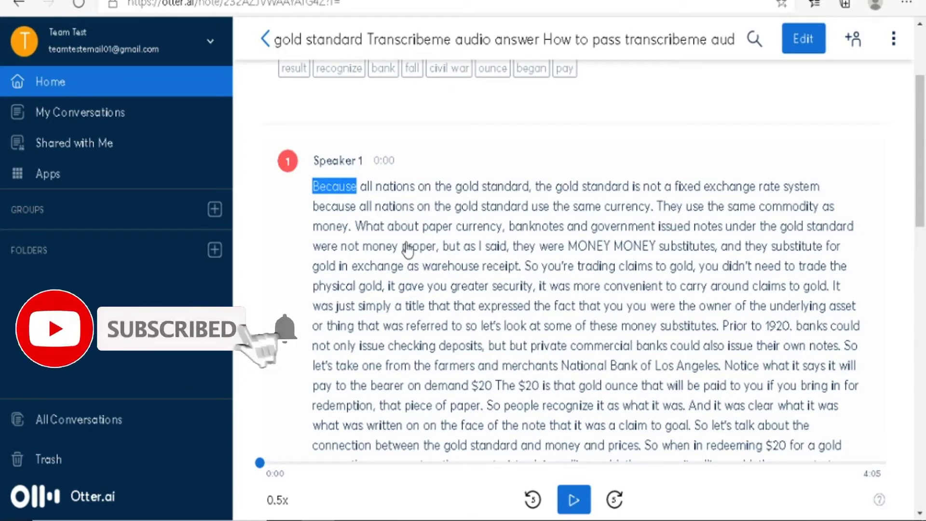
# Step: Play the recording of the gold standard transcript in Otter.ai and set its playback speed to 1x
pyautogui.scroll(-2, 408, 249)
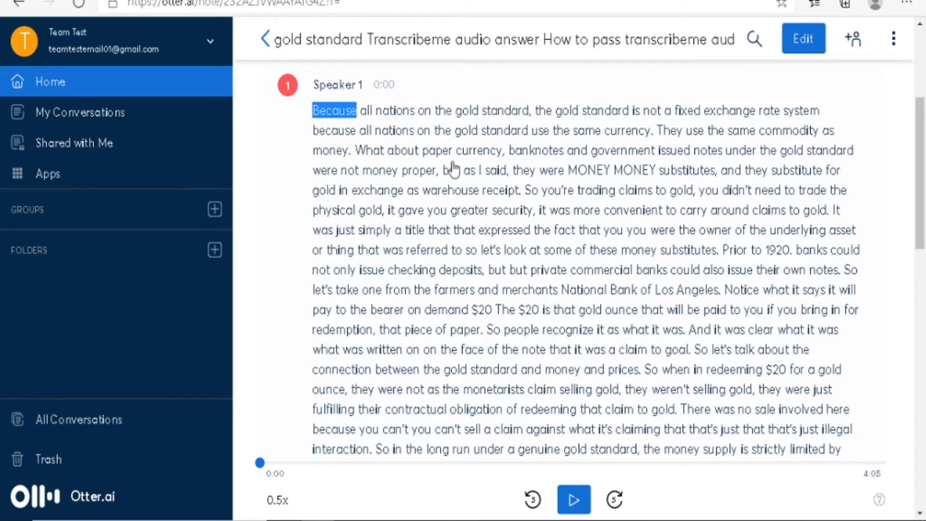
pyautogui.click(575, 505)
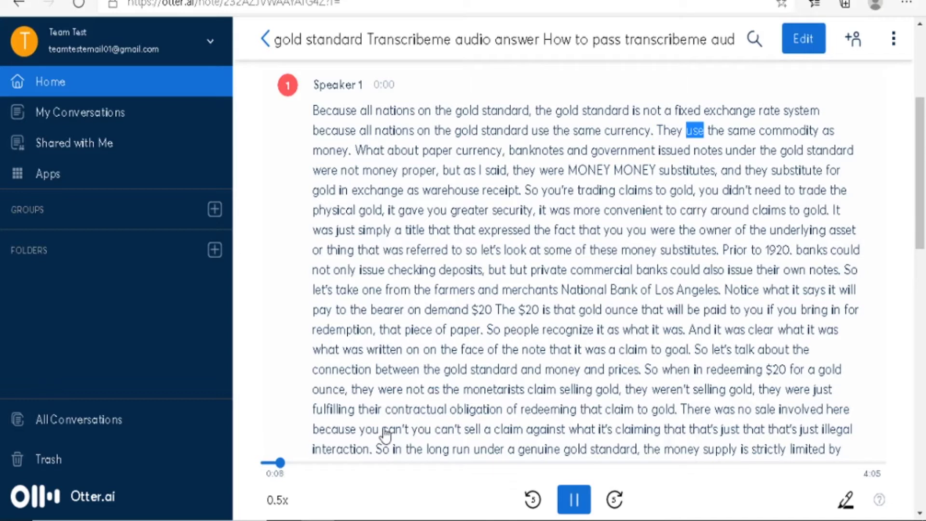
pyautogui.click(278, 501)
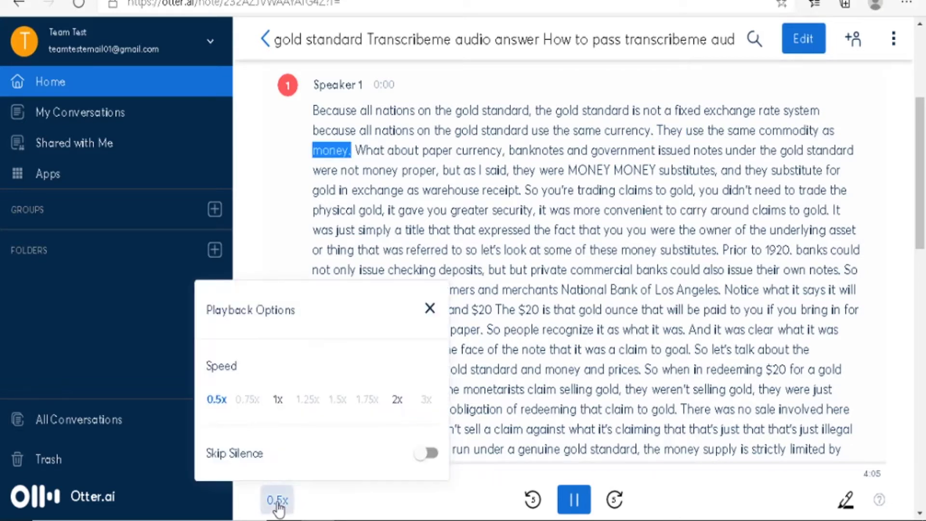
pyautogui.click(278, 399)
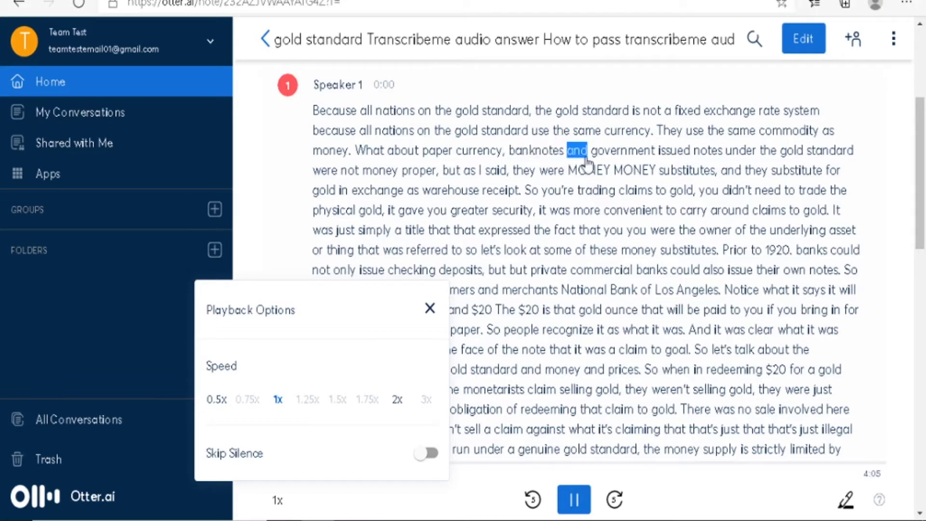
pyautogui.click(430, 307)
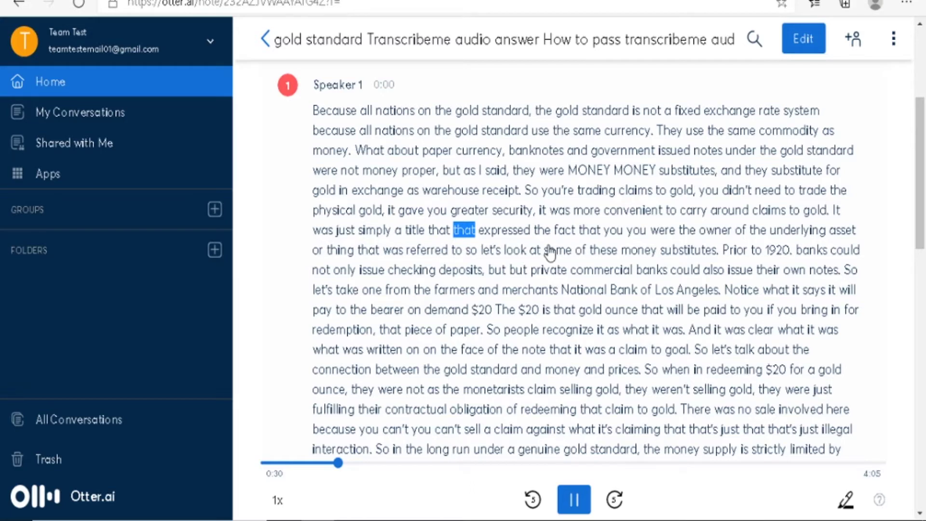
# Step: Replay the recording from "only" and from "farmers", pausing it there, and view the Happy Scribe transcript of the same audio
pyautogui.scroll(-2, 501, 340)
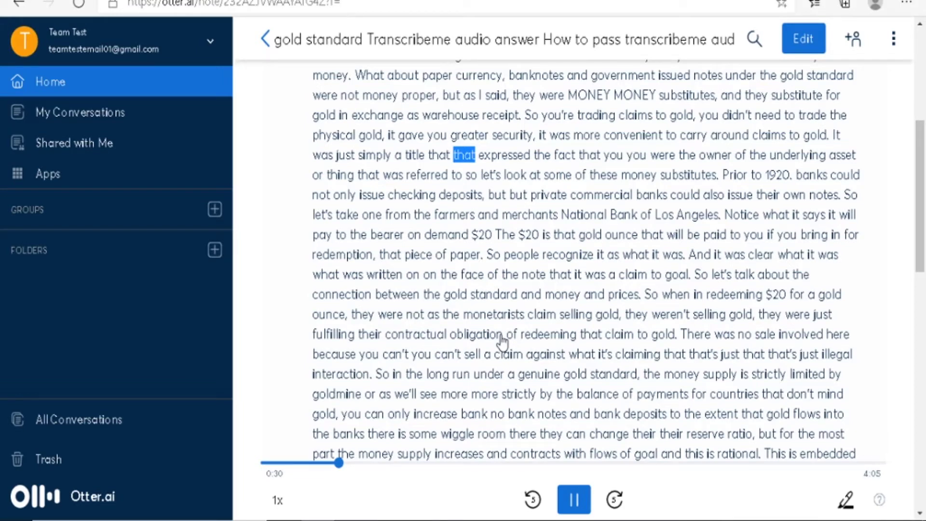
pyautogui.scroll(2, 434, 314)
pyautogui.click(348, 272)
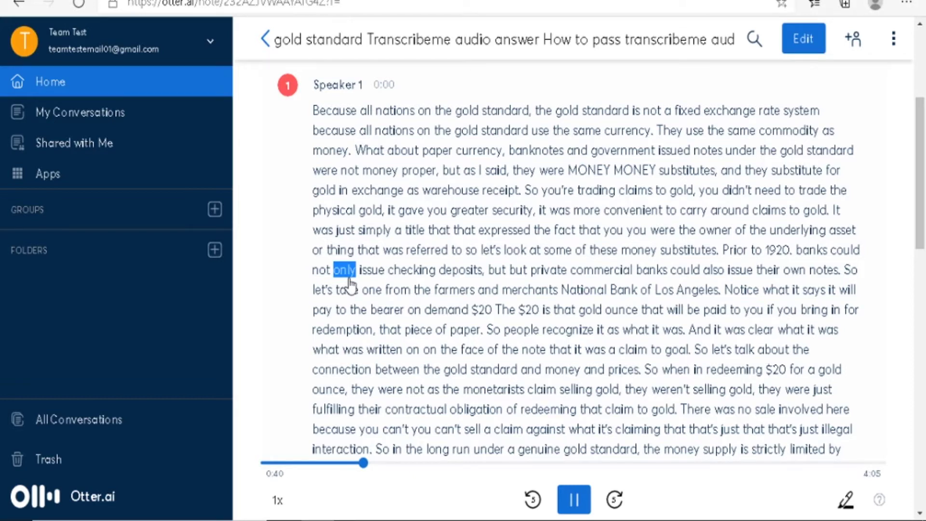
pyautogui.click(458, 295)
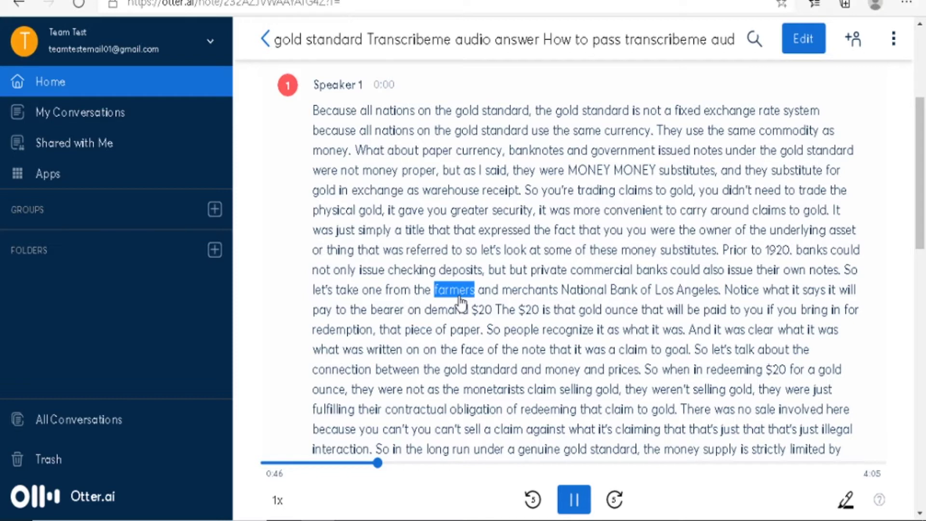
pyautogui.press('space')
pyautogui.moveTo(443, 294)
pyautogui.mouseDown()
pyautogui.moveTo(555, 292)
pyautogui.moveTo(430, 292)
pyautogui.mouseUp()
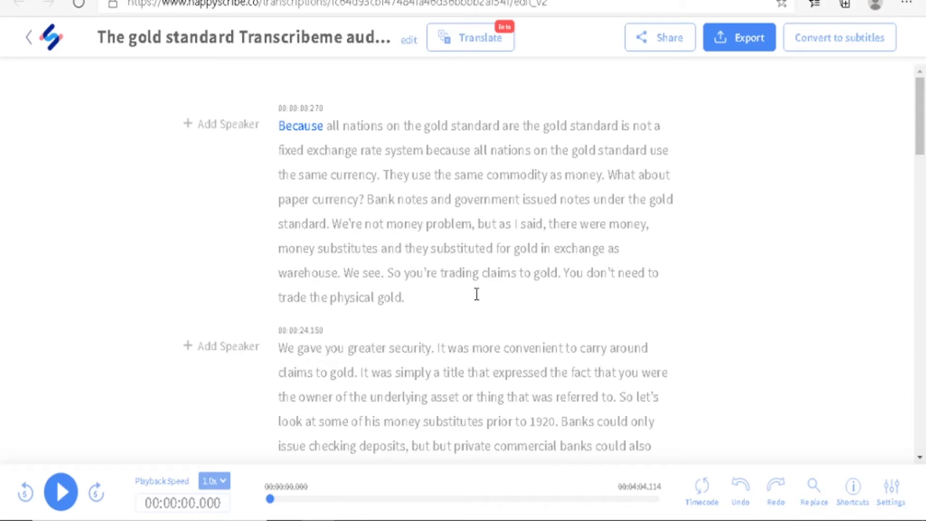
pyautogui.scroll(-1, 462, 337)
pyautogui.scroll(1, 455, 346)
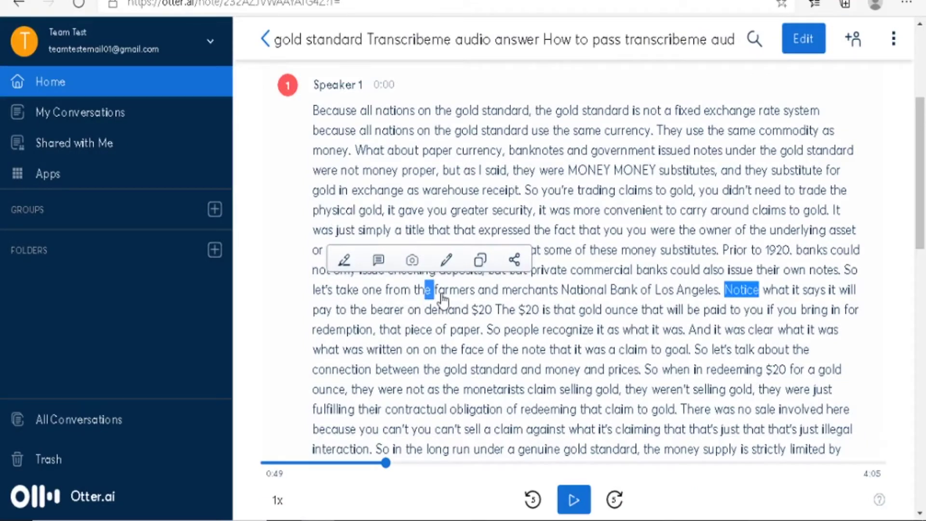
# Step: Continue playback in Otter.ai, pause at "on demand $20 The $20" to examine that sentence, and resume the recording
pyautogui.click(580, 507)
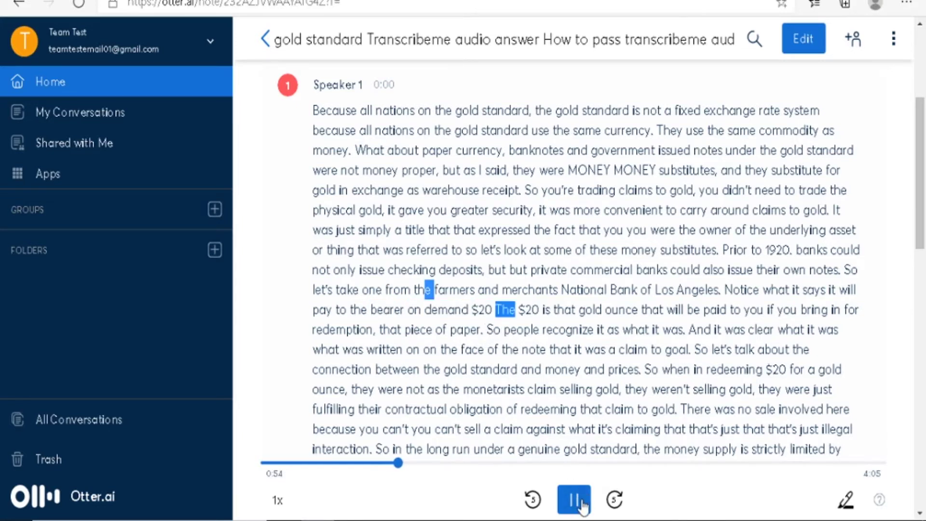
pyautogui.press('space')
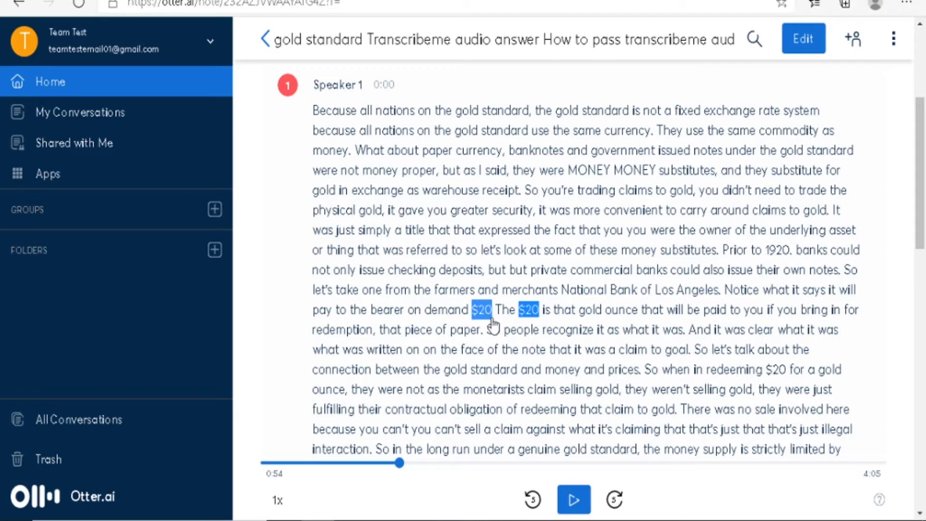
pyautogui.moveTo(472, 312); pyautogui.dragTo(479, 311)
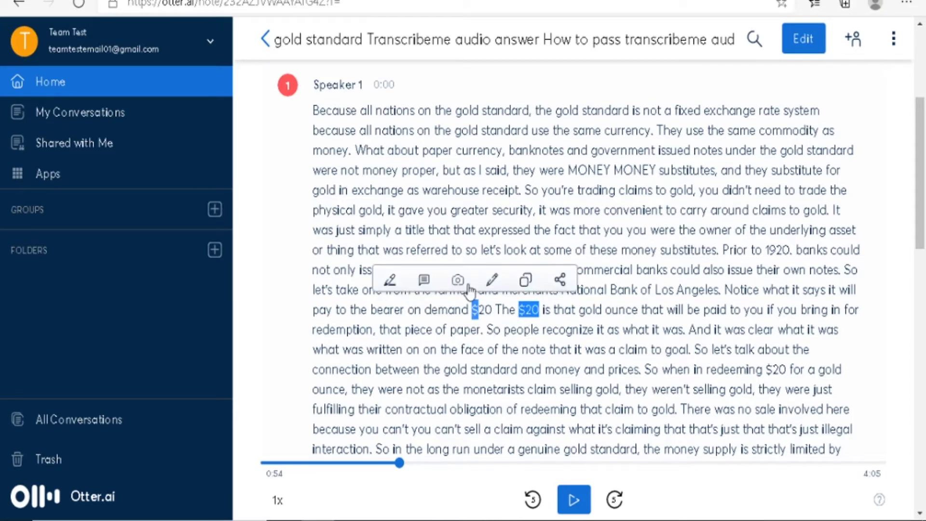
pyautogui.tripleClick(489, 316)
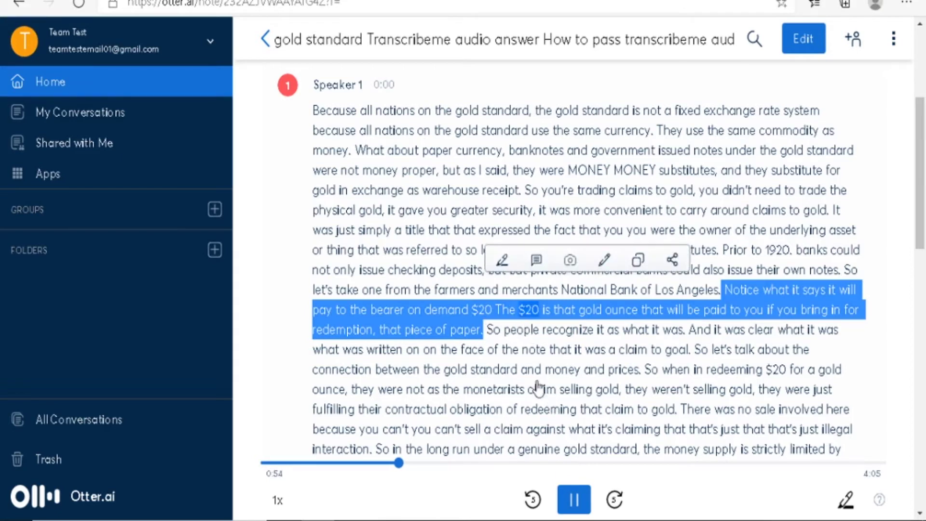
pyautogui.click(511, 320)
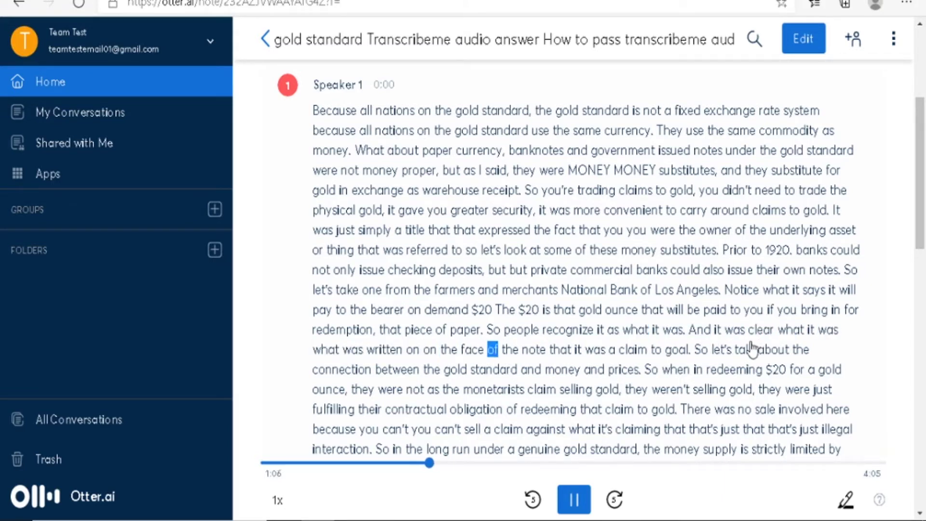
# Step: Play the recording in stretches, pausing at "So let's talk", "contractual" and "deposits" to check the transcript against the audio
pyautogui.click(581, 509)
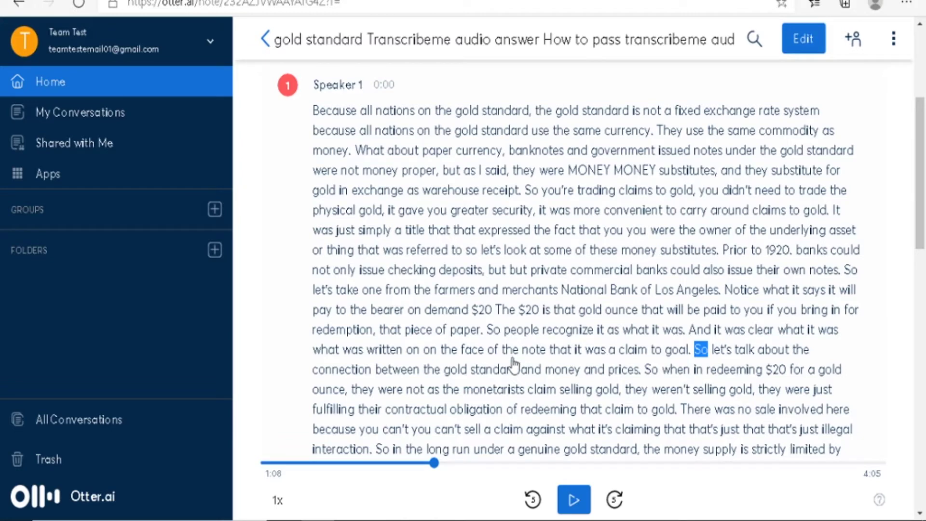
pyautogui.click(579, 501)
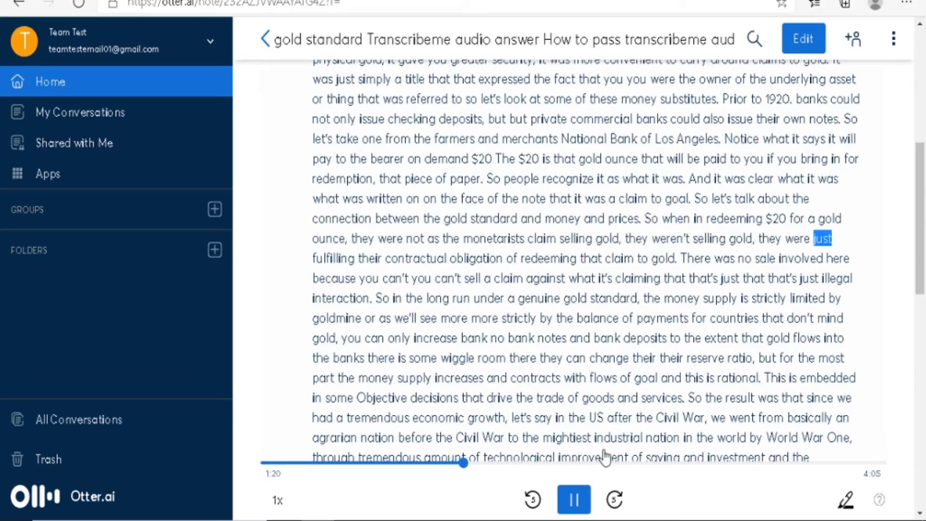
pyautogui.click(574, 499)
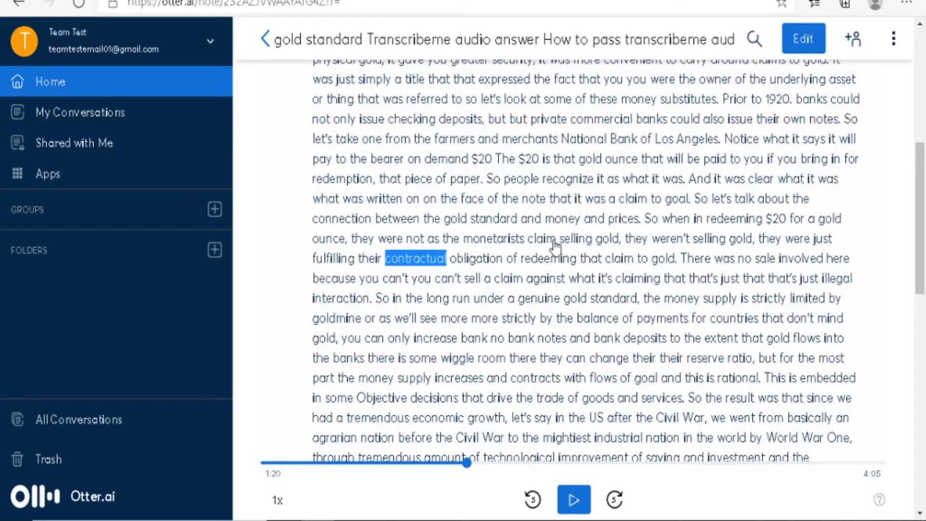
pyautogui.click(577, 499)
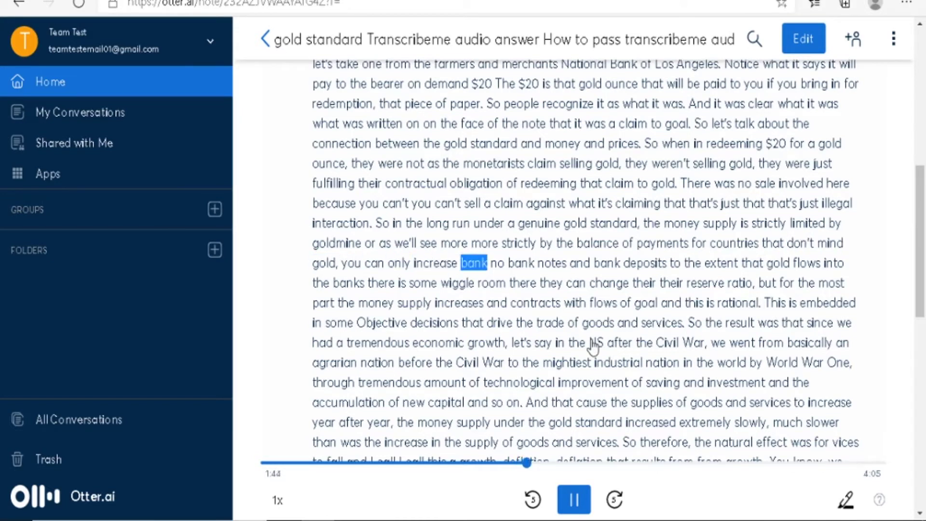
pyautogui.click(574, 504)
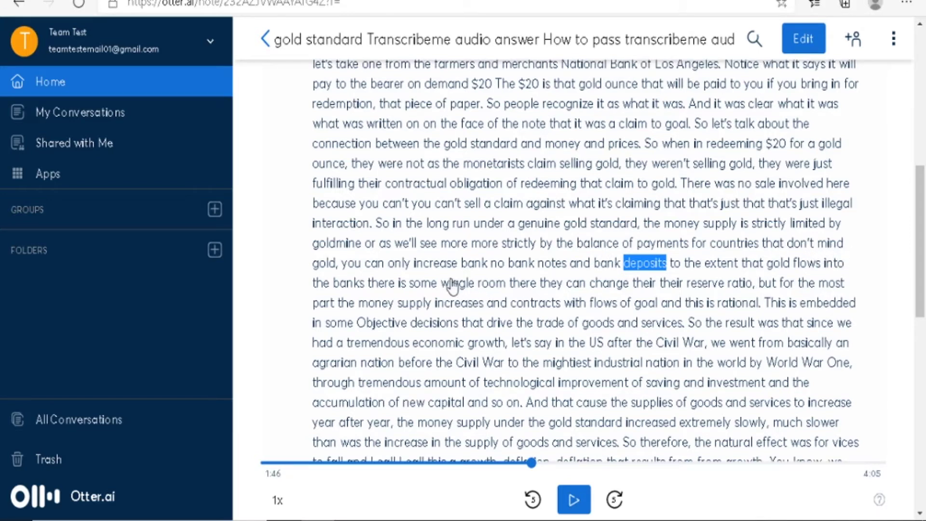
pyautogui.scroll(-5, 485, 313)
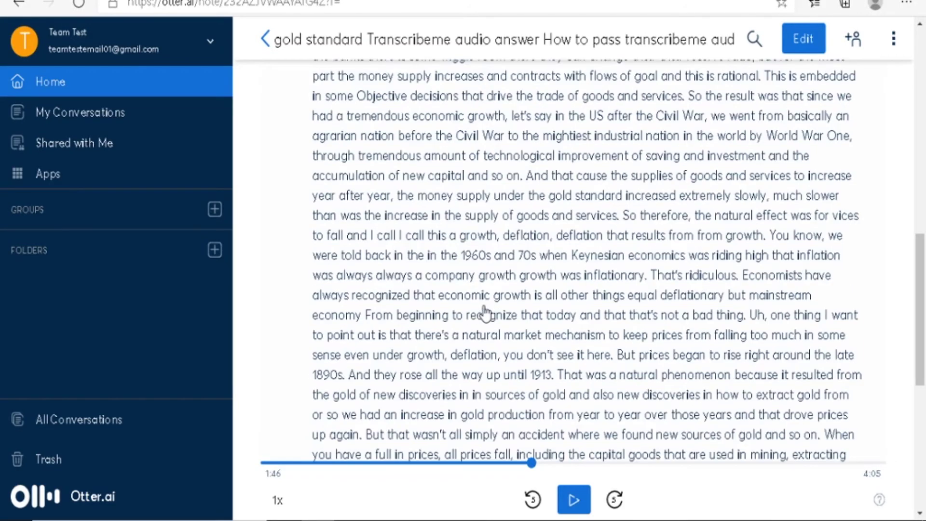
pyautogui.scroll(7, 485, 312)
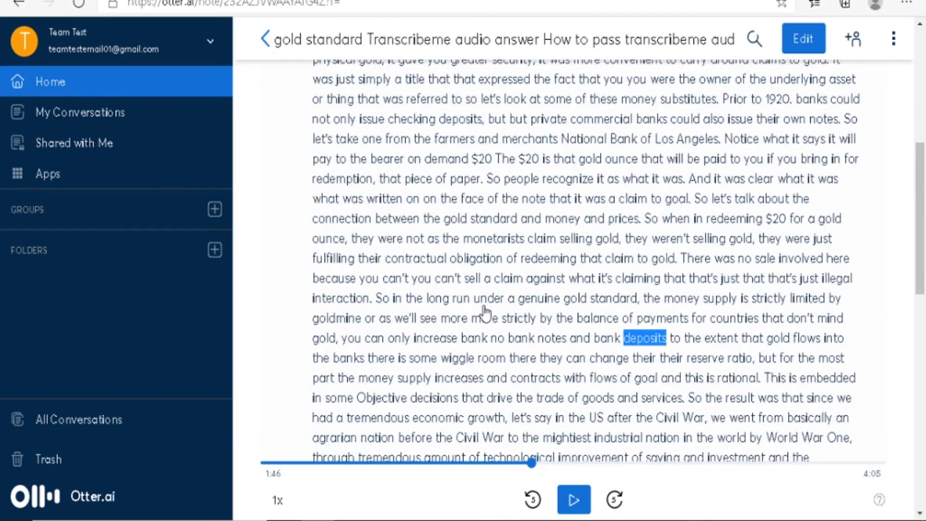
pyautogui.scroll(2, 485, 312)
pyautogui.scroll(2, 484, 313)
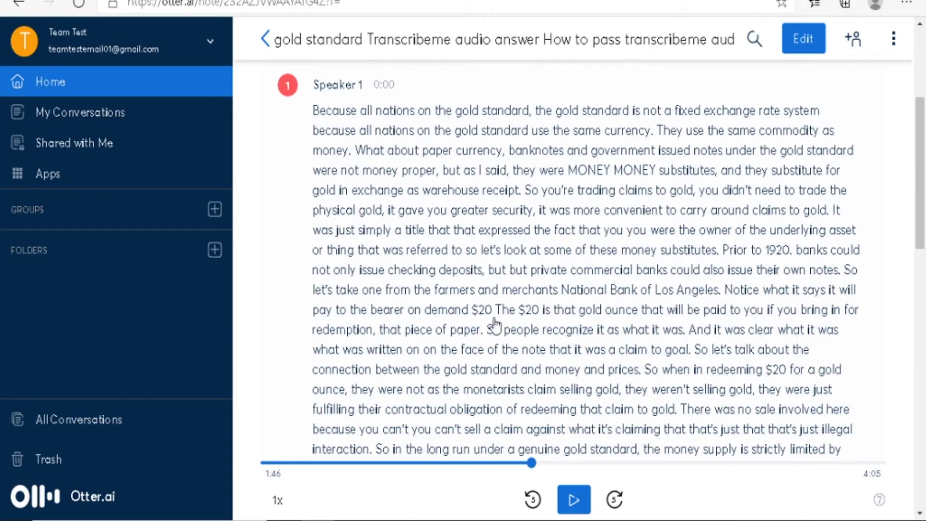
# Step: Switch to the Happy Scribe transcript, play its recording from the beginning and pause it at "We're not money"
pyautogui.scroll(-2, 495, 325)
pyautogui.scroll(-2, 495, 325)
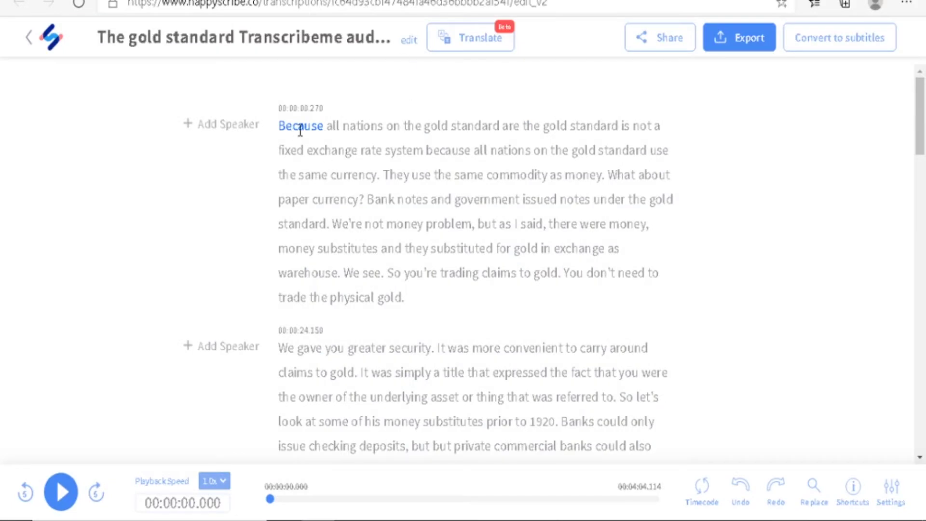
pyautogui.click(61, 491)
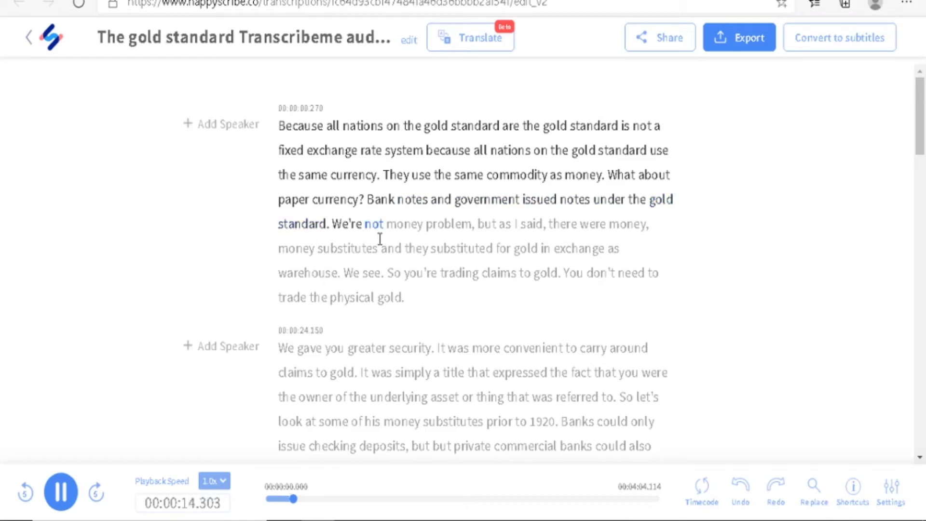
pyautogui.click(61, 491)
pyautogui.click(380, 220)
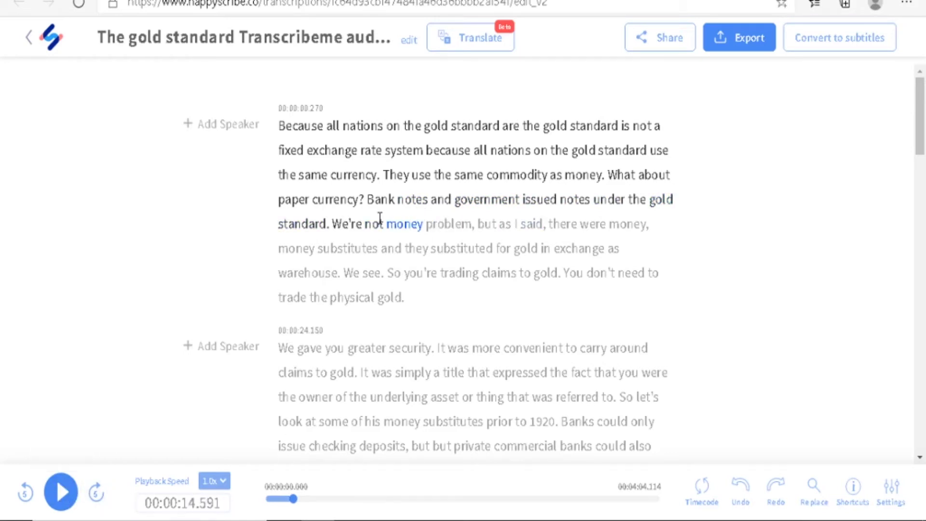
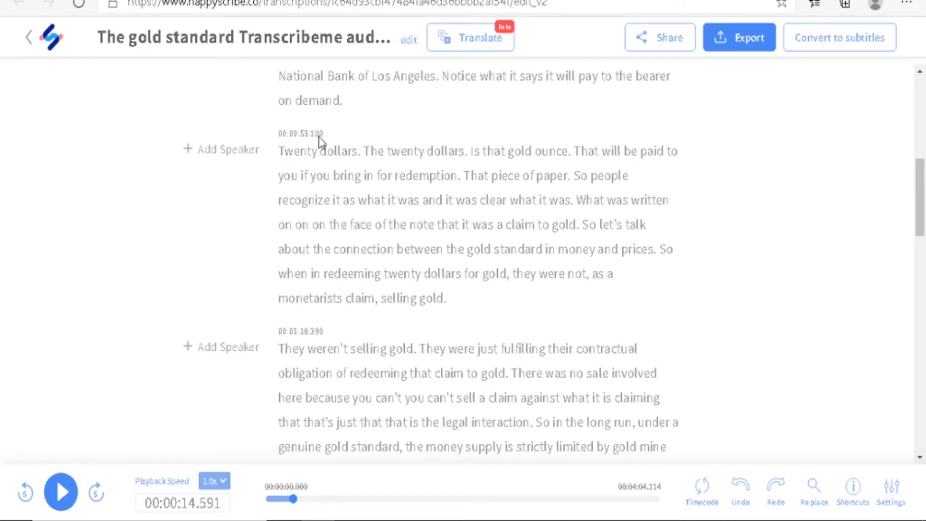
# Step: Skim the Happy Scribe transcript, play the recording on to "there were money", pause it and mark the word "problem"
pyautogui.scroll(-3, 420, 301)
pyautogui.scroll(-4, 414, 303)
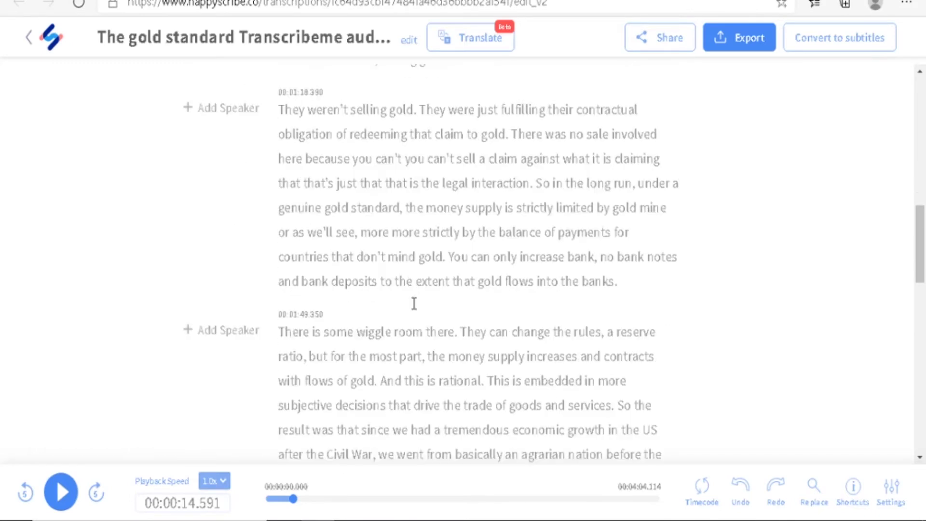
pyautogui.scroll(15, 413, 303)
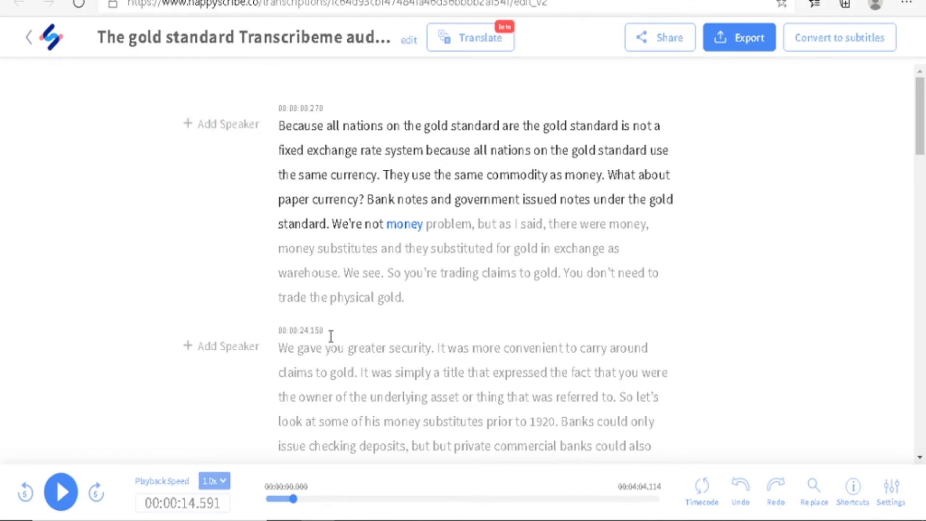
pyautogui.click(60, 490)
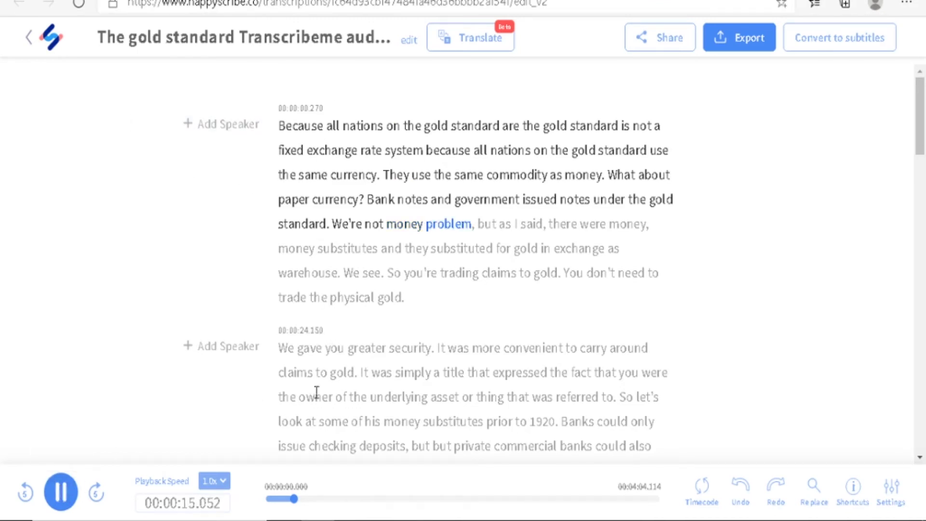
pyautogui.click(60, 491)
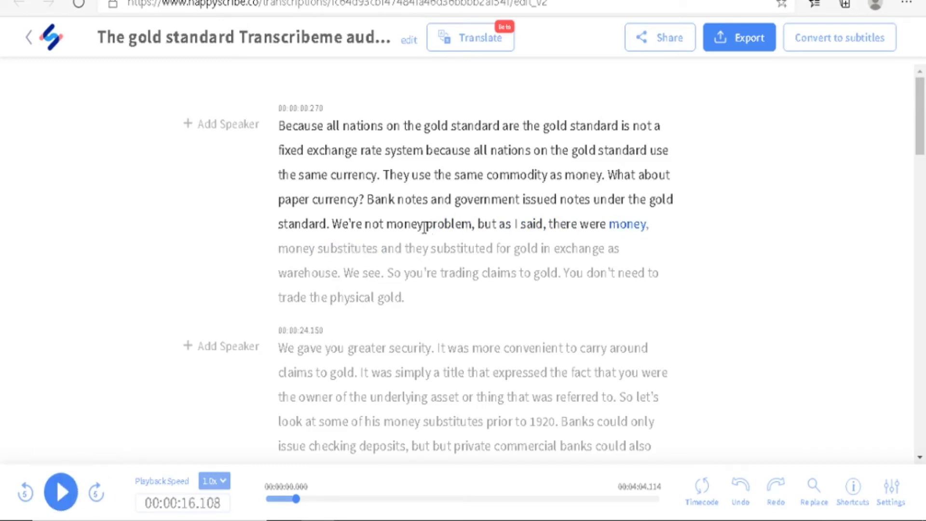
pyautogui.moveTo(426, 226); pyautogui.dragTo(460, 233)
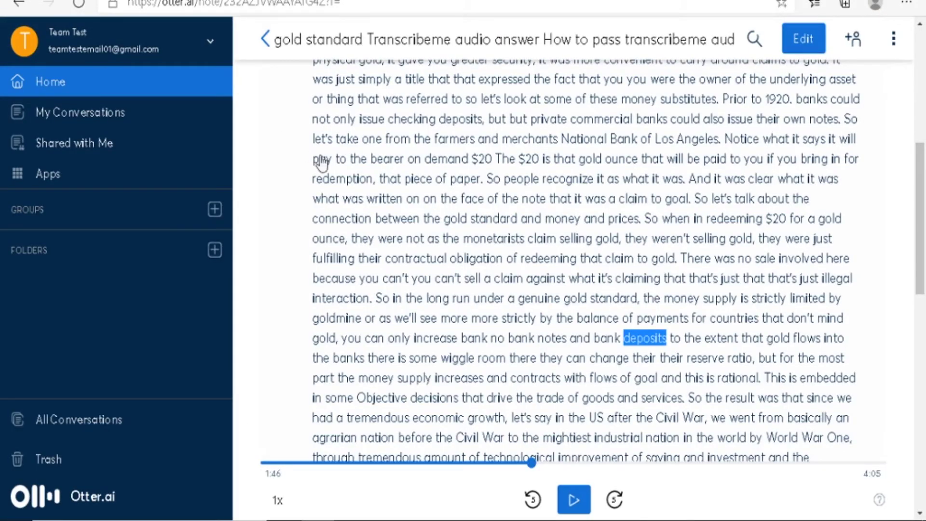
# Step: Return to the Otter.ai transcript, view its text export options and close them without exporting
pyautogui.scroll(8, 375, 171)
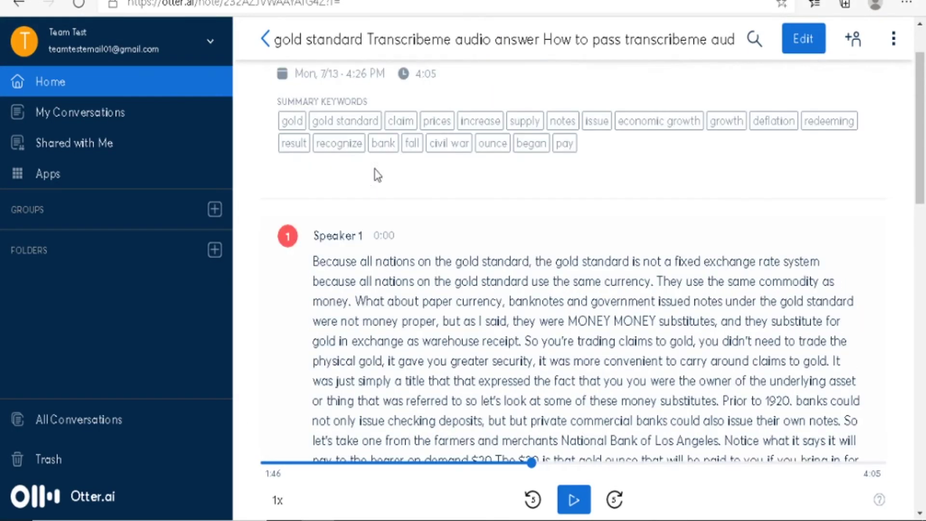
pyautogui.scroll(-12, 827, 269)
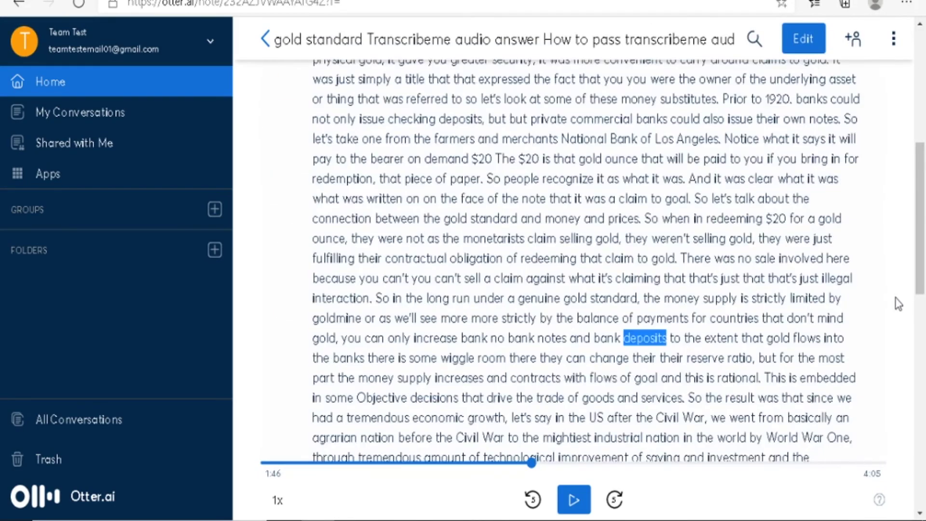
pyautogui.scroll(-5, 892, 309)
pyautogui.scroll(6, 891, 310)
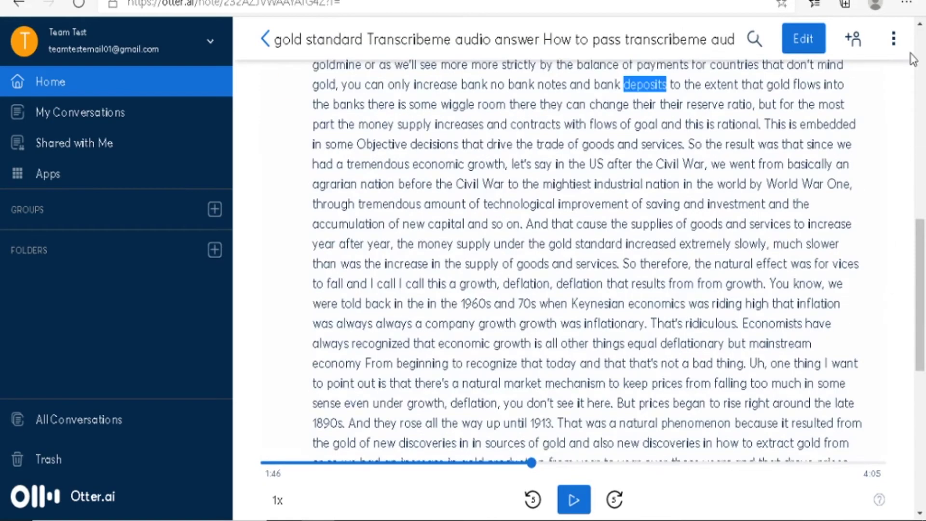
pyautogui.click(894, 41)
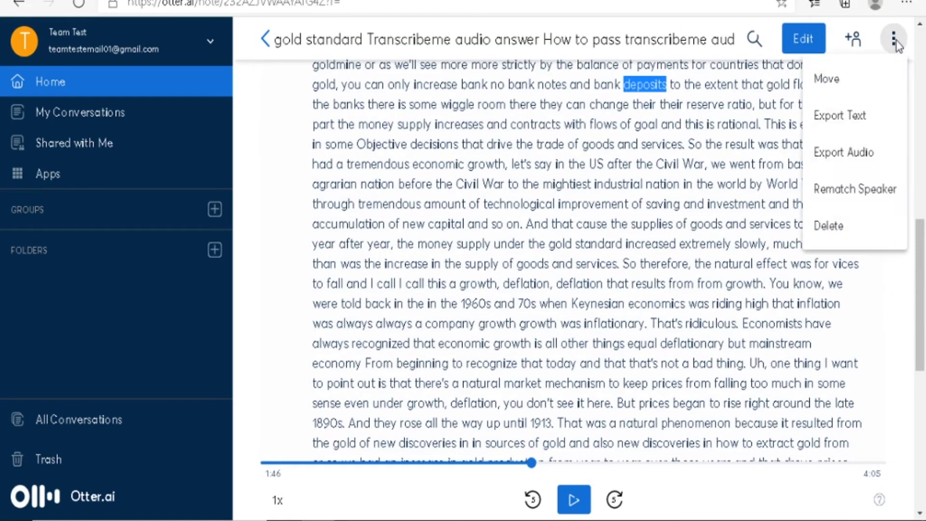
pyautogui.click(842, 118)
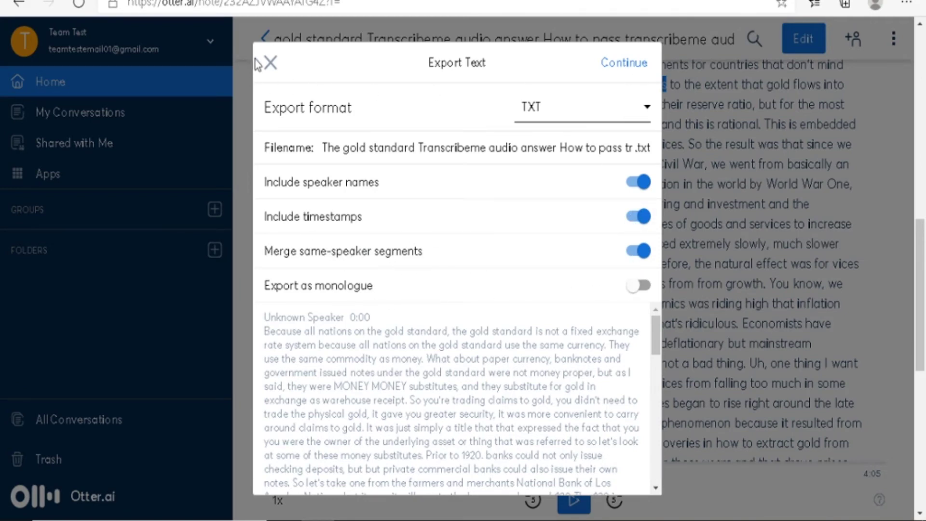
pyautogui.click(270, 64)
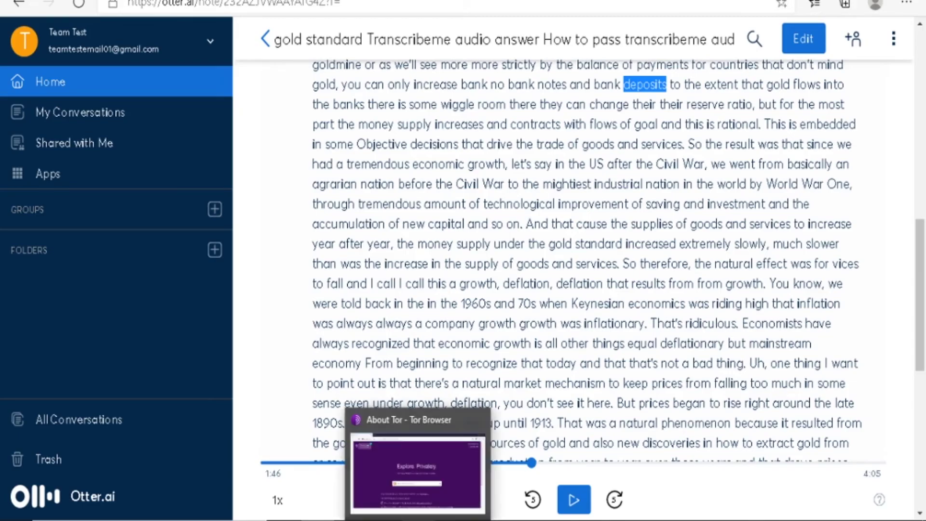
# Step: Switch to Tor Browser, search for "my ip" and open the whatismyipaddress.com result
pyautogui.click(414, 499)
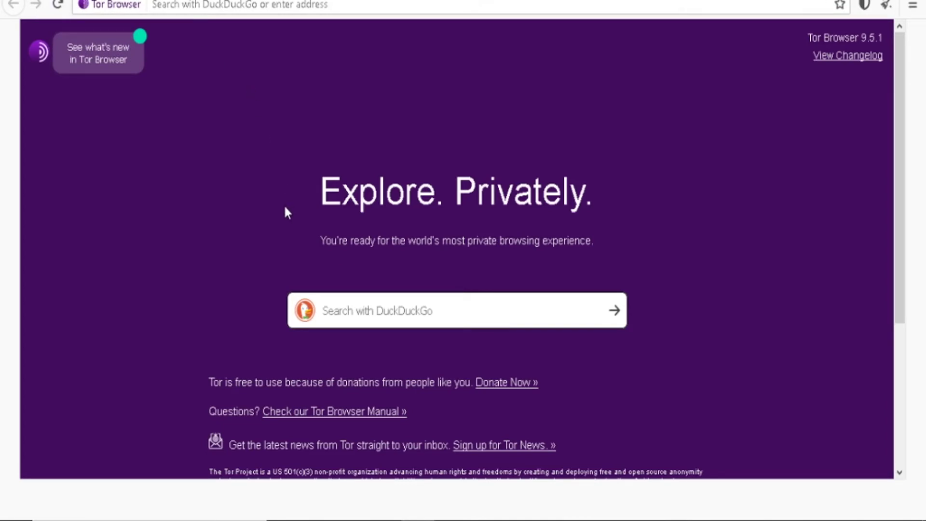
pyautogui.click(384, 309)
pyautogui.write('my ip')
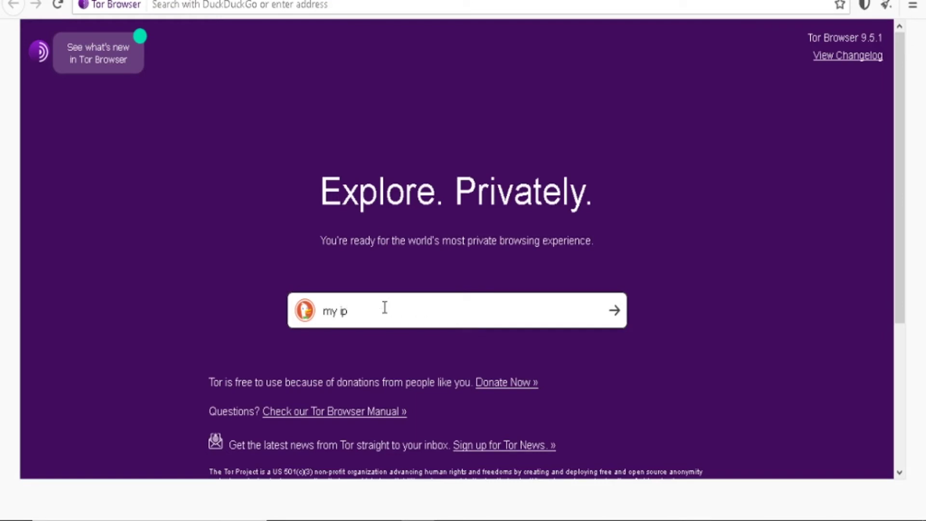
pyautogui.press('Return')
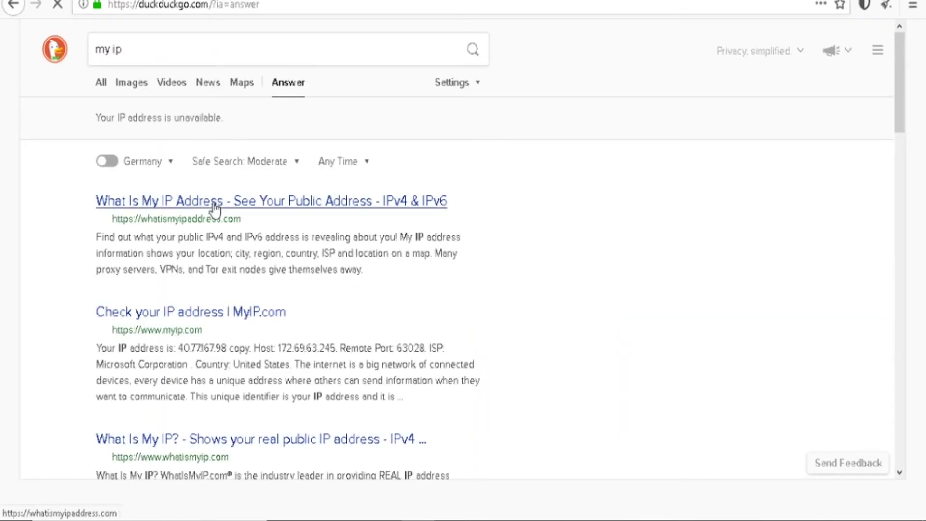
pyautogui.click(223, 207)
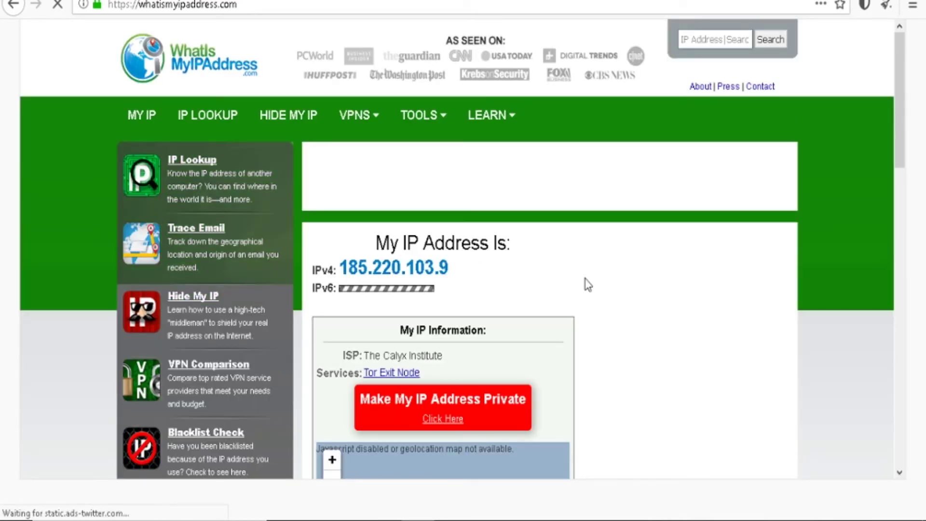
# Step: Examine the IP address, provider and location details on the whatismyipaddress.com page
pyautogui.scroll(-3, 585, 283)
pyautogui.scroll(-3, 479, 229)
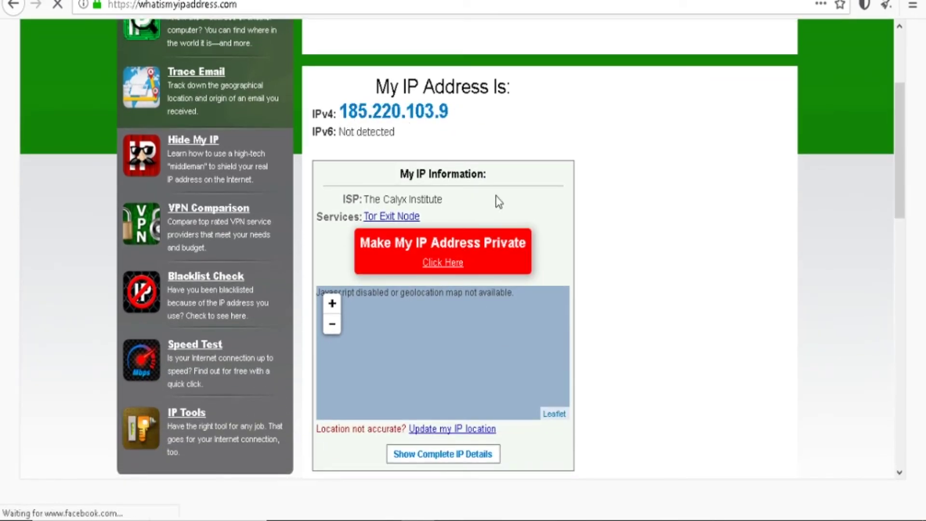
pyautogui.scroll(-3, 560, 314)
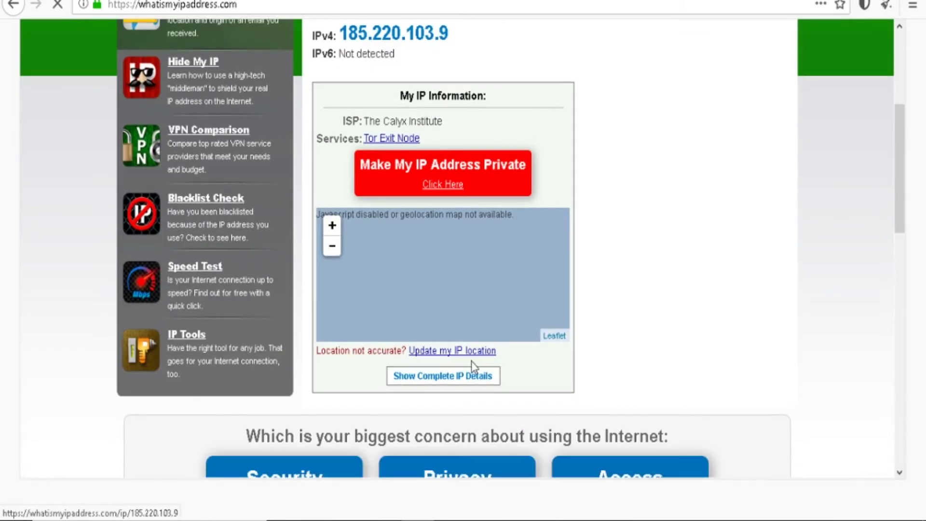
pyautogui.scroll(-3, 464, 381)
pyautogui.scroll(1, 457, 355)
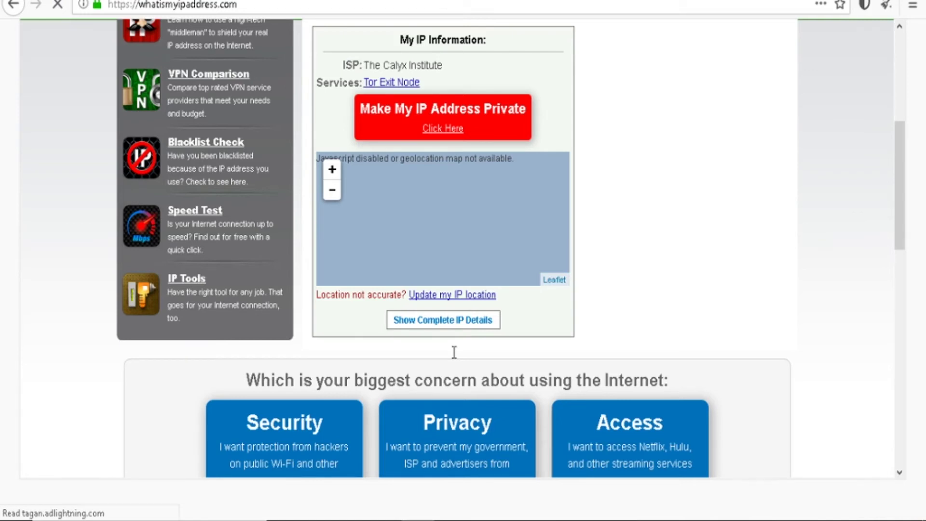
pyautogui.scroll(5, 391, 200)
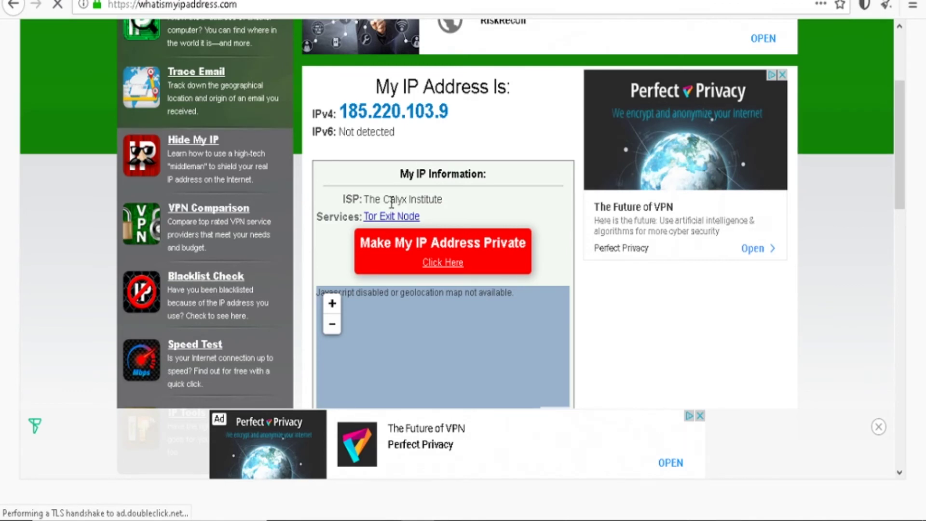
pyautogui.scroll(-3, 392, 200)
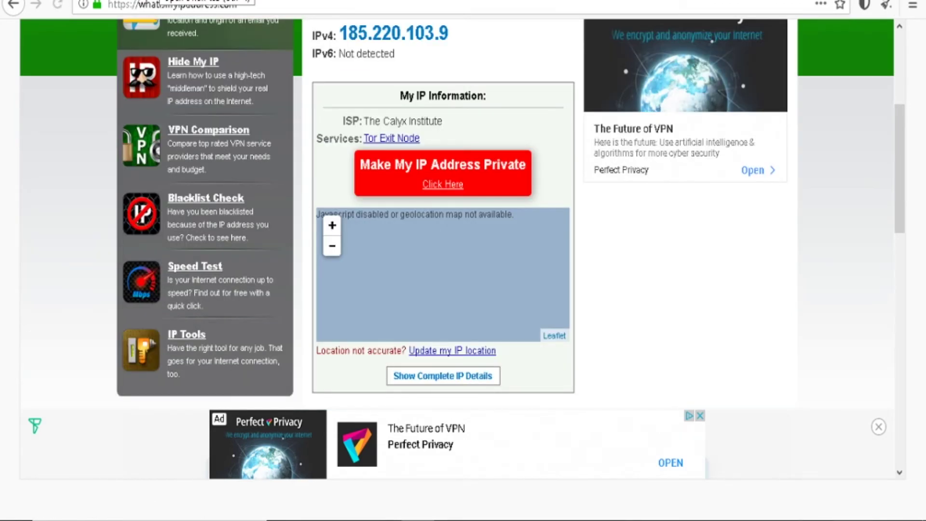
# Step: Search DuckDuckGo for "yandex" in a new tab and go back to the IP address tab
pyautogui.hotkey('ctrl', 't')
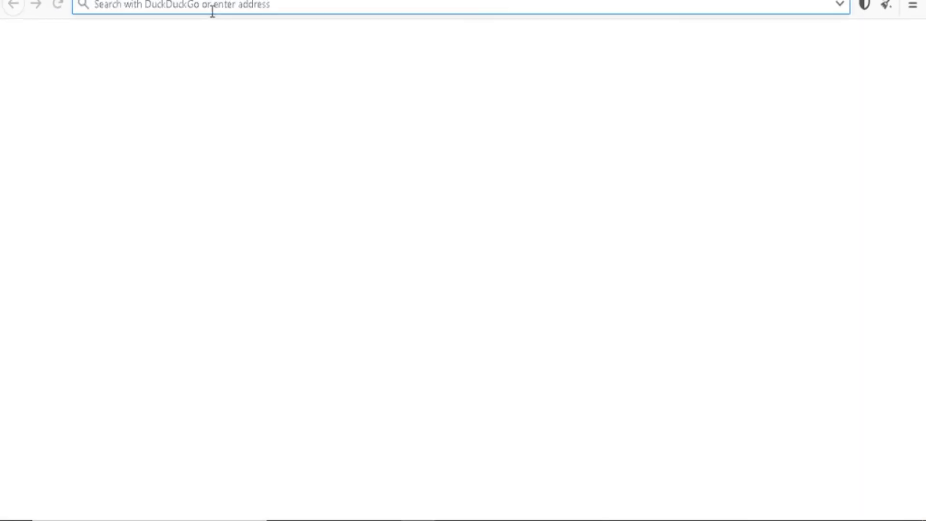
pyautogui.write('yandex')
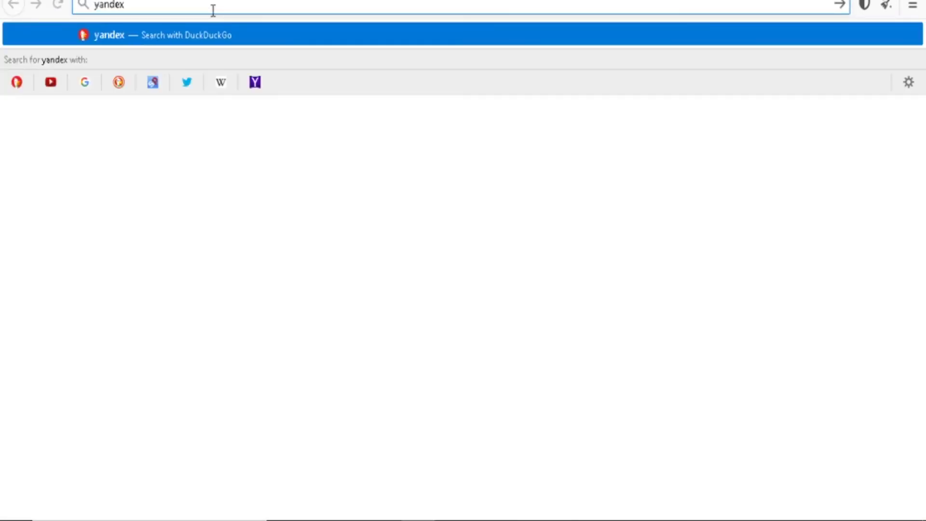
pyautogui.press('Return')
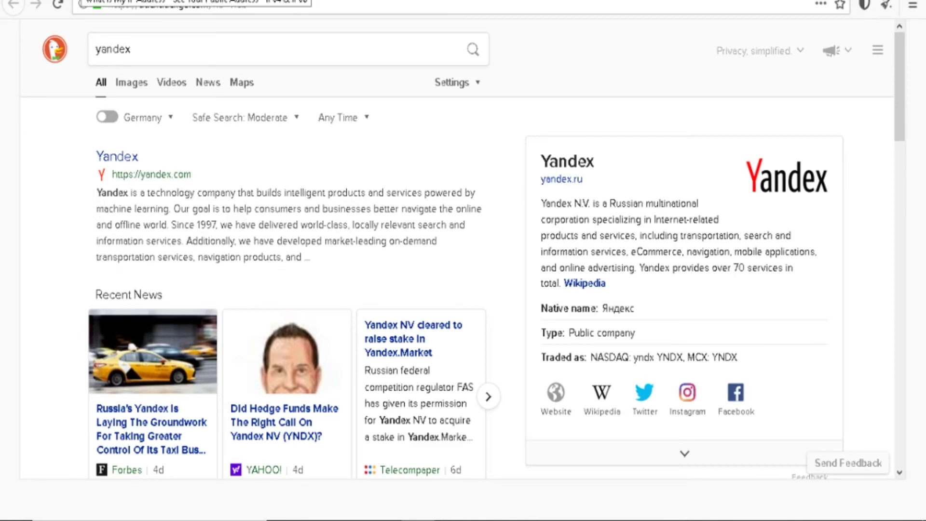
pyautogui.click(87, 0)
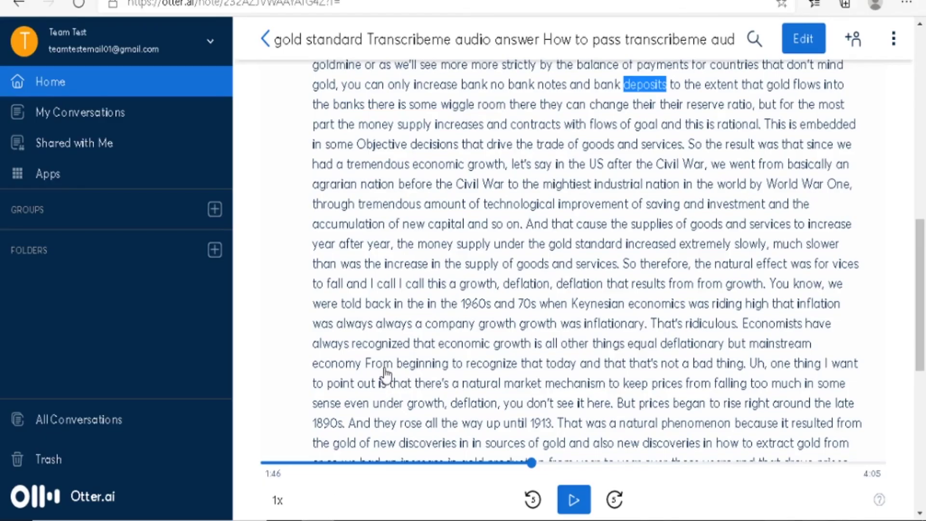
# Step: Switch back to Otter.ai and read through the gold standard transcript for wording that needs correction
pyautogui.scroll(12, 386, 374)
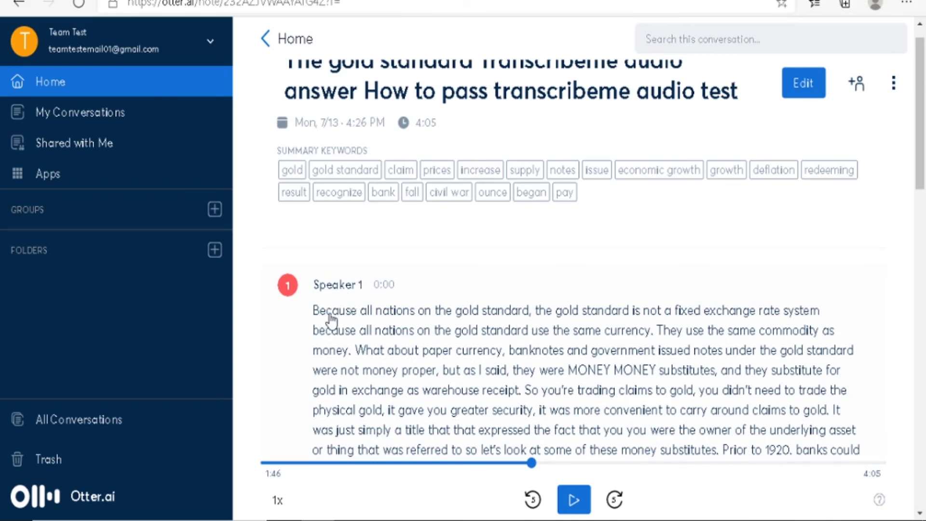
pyautogui.scroll(-2, 332, 320)
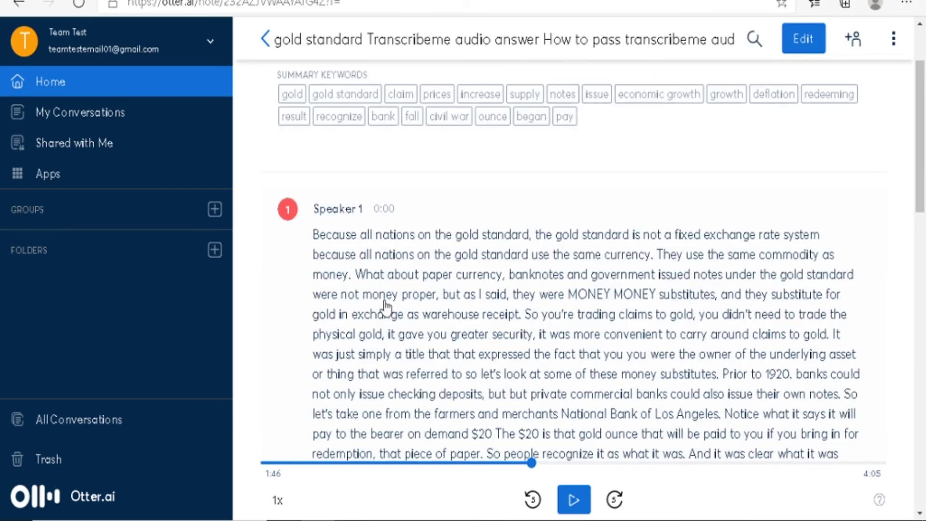
pyautogui.scroll(-4, 386, 306)
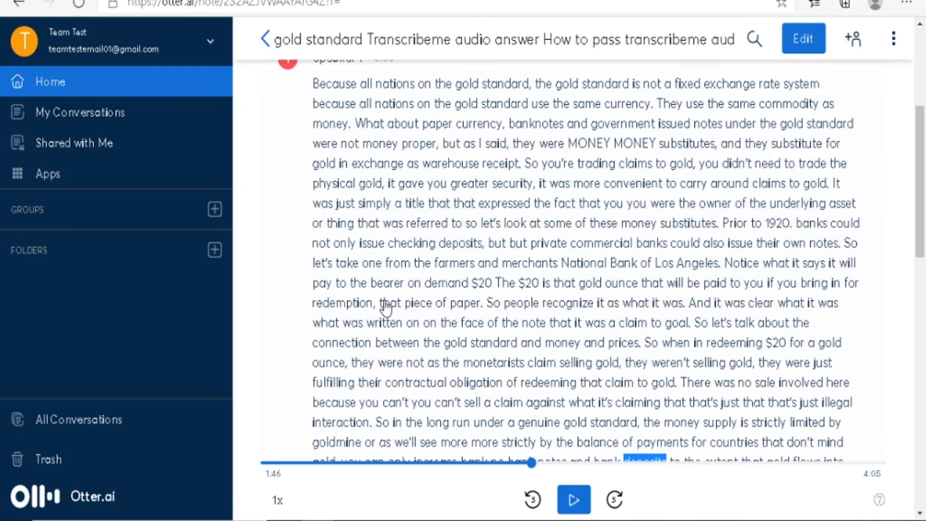
pyautogui.scroll(-2, 386, 306)
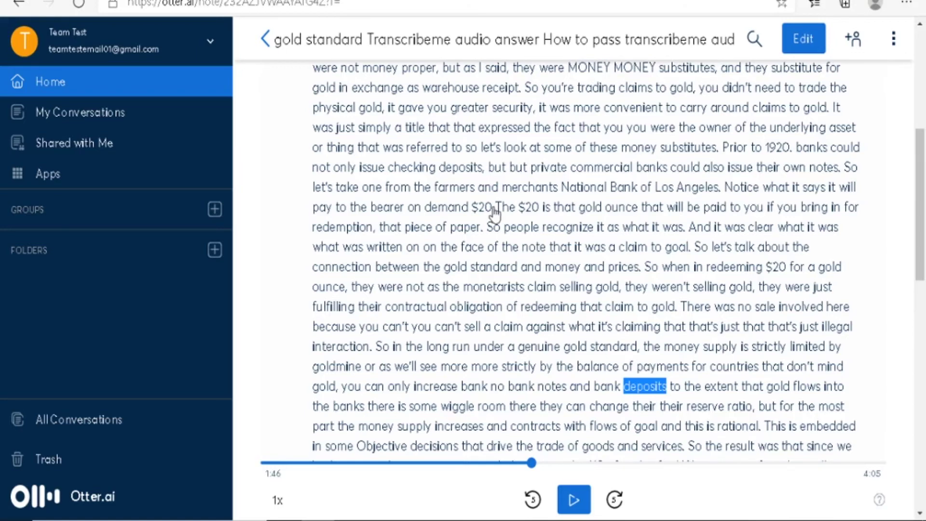
pyautogui.scroll(3, 306, 172)
pyautogui.scroll(2, 307, 172)
pyautogui.scroll(-2, 307, 173)
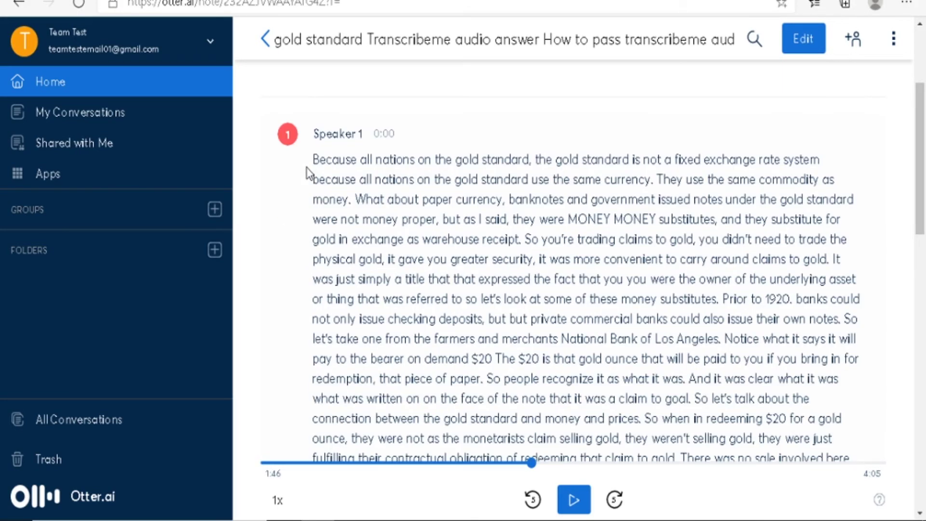
pyautogui.scroll(-6, 307, 172)
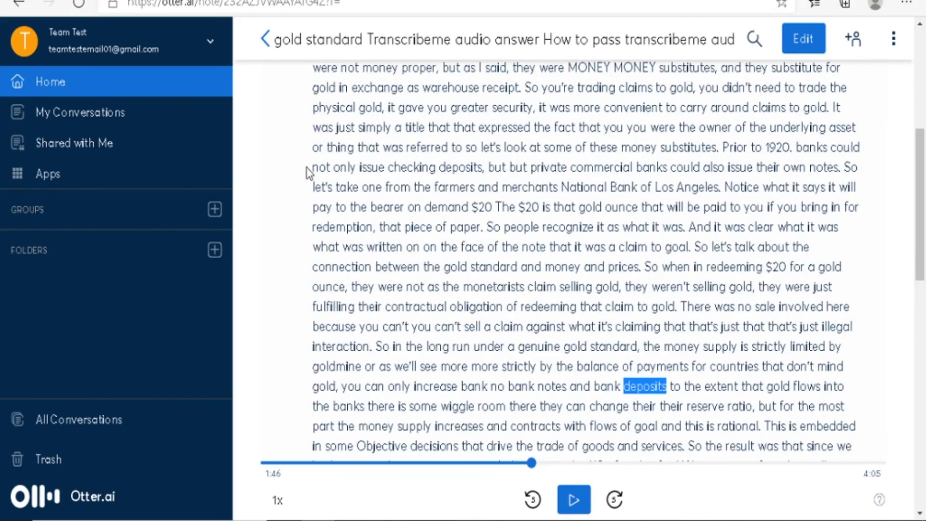
pyautogui.scroll(-3, 306, 172)
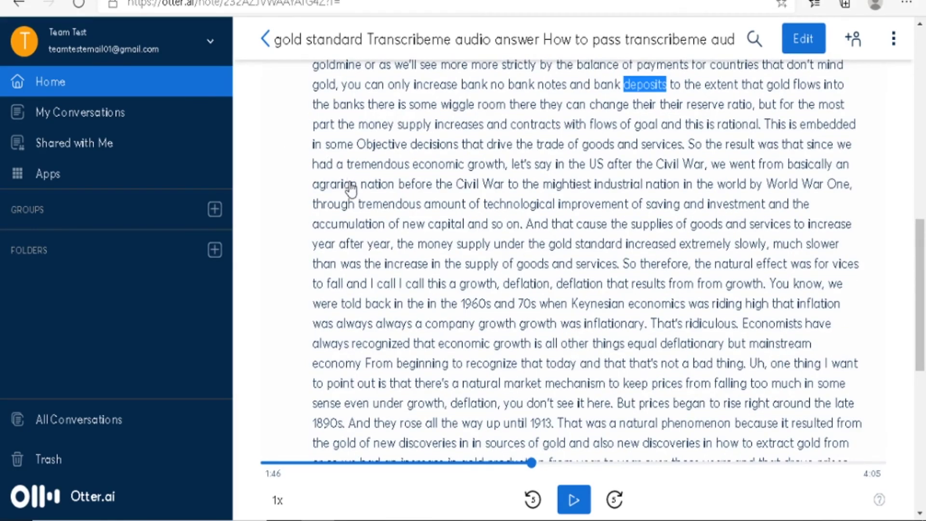
pyautogui.scroll(6, 354, 189)
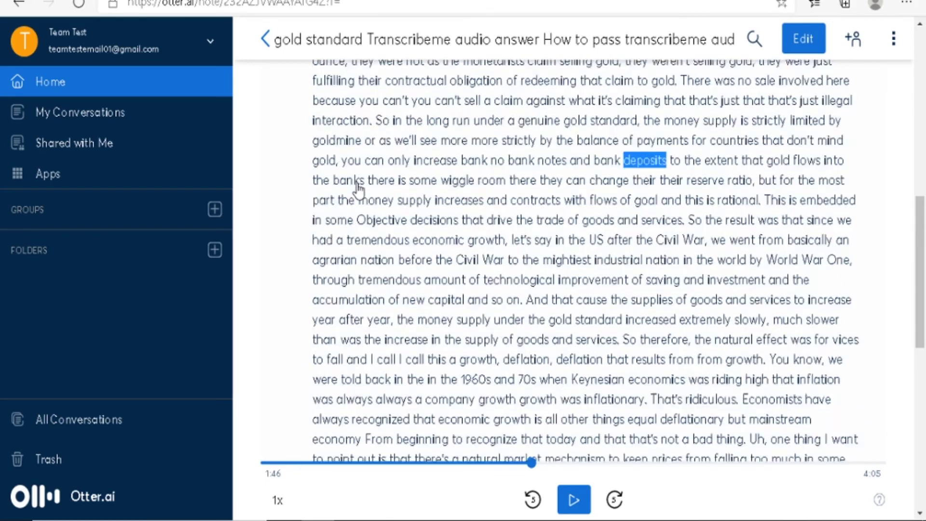
pyautogui.scroll(-2, 357, 189)
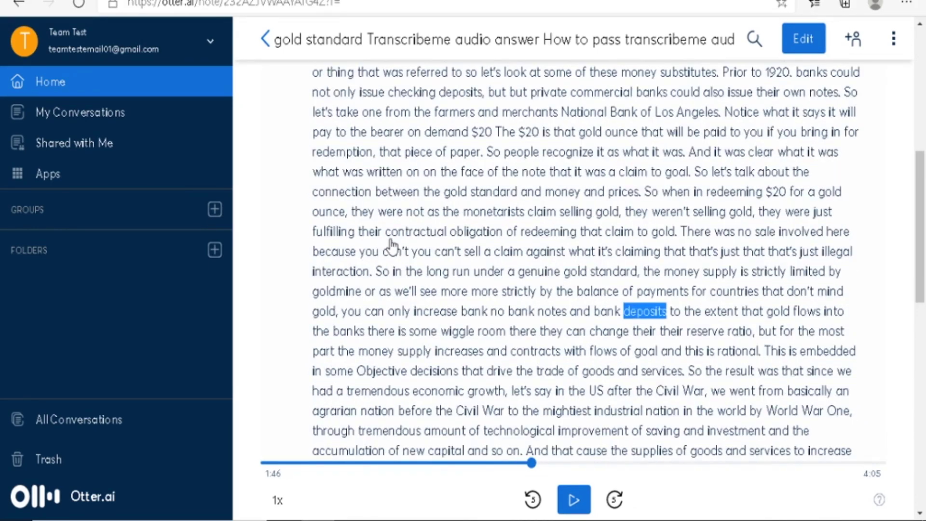
pyautogui.scroll(-1, 602, 386)
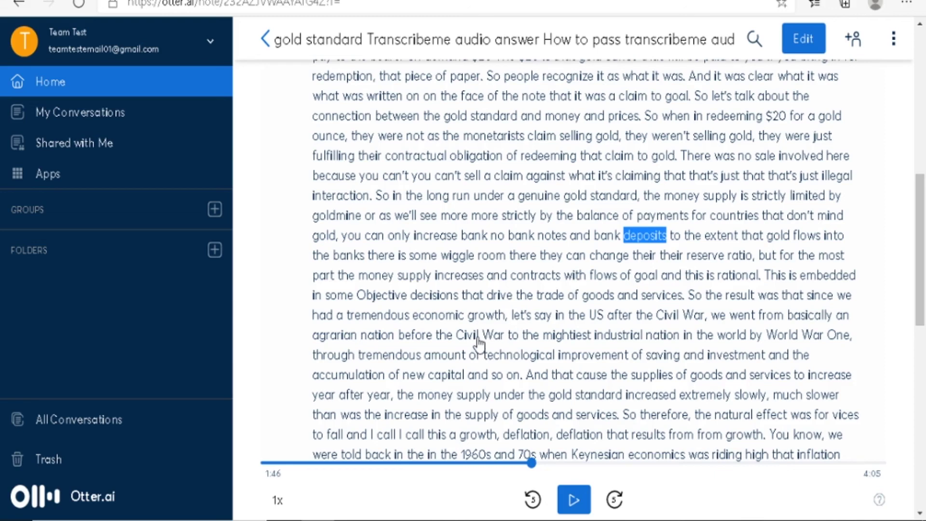
pyautogui.scroll(-5, 479, 343)
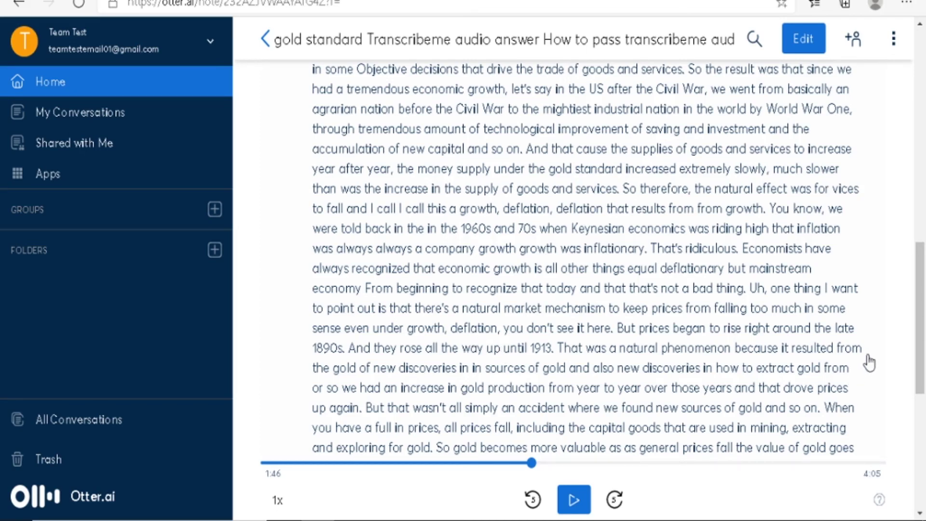
pyautogui.moveTo(918, 322); pyautogui.dragTo(914, 253)
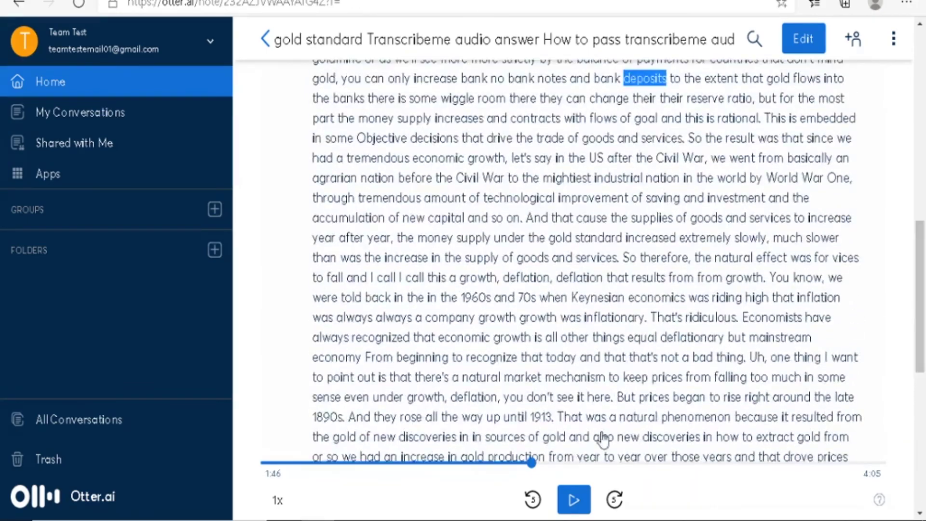